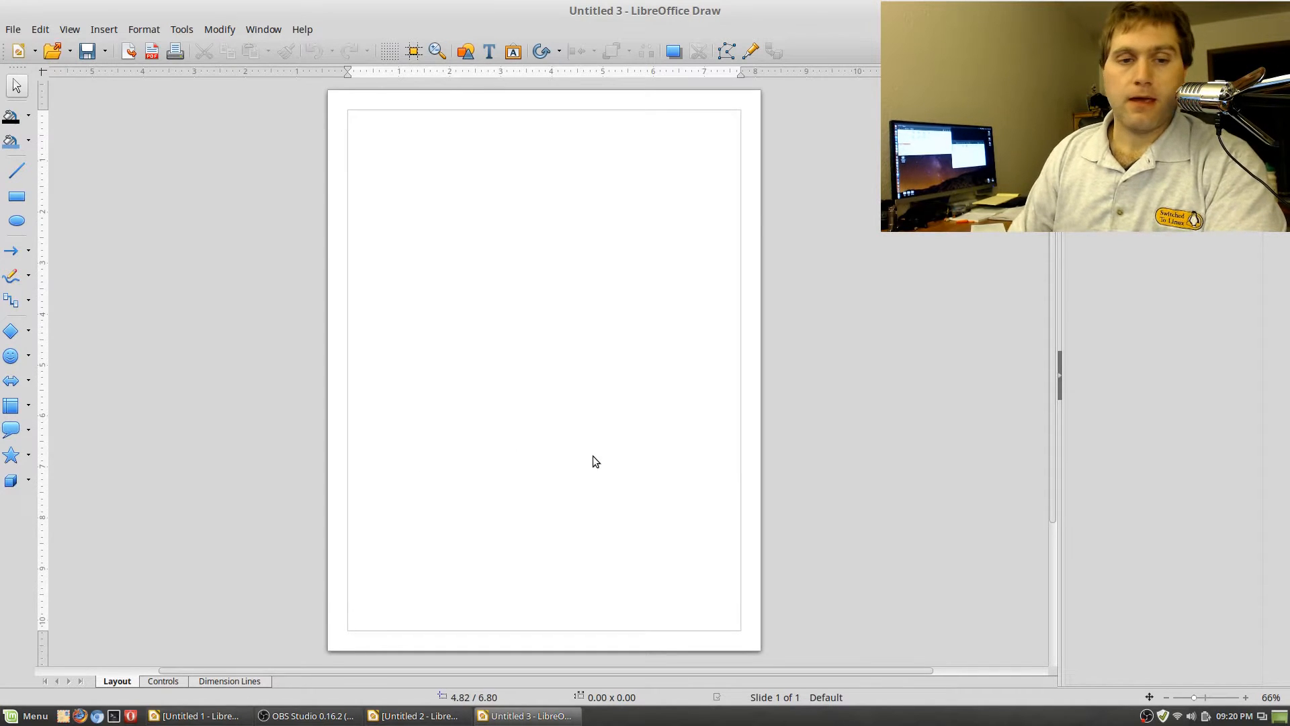
Close the blank Untitled 2 drawing
click(403, 715)
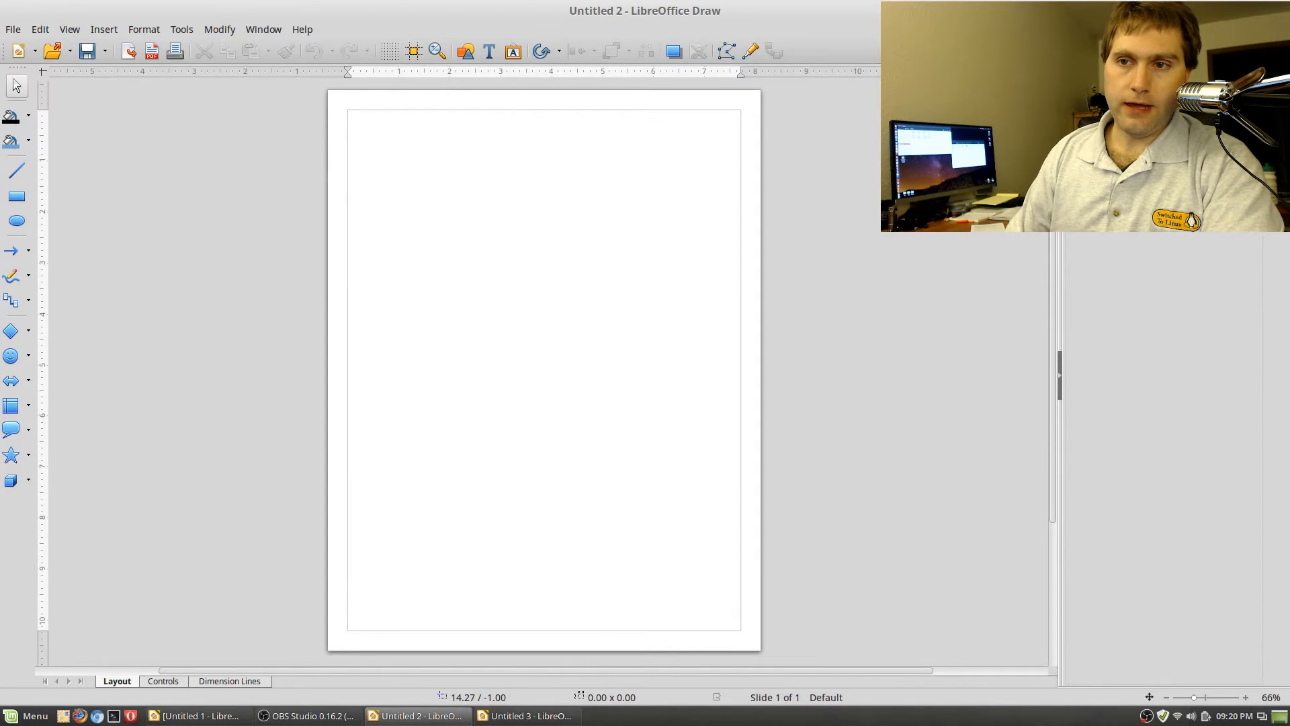
click(1279, 10)
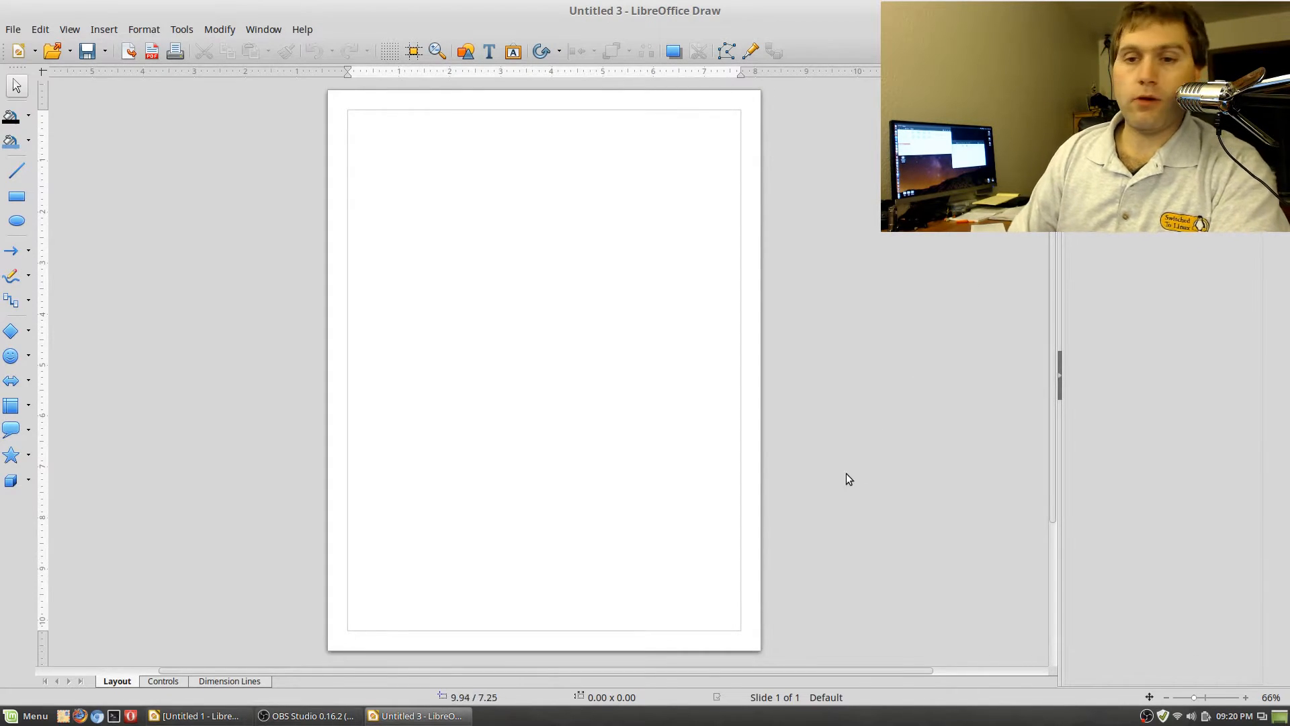
In the Untitled 1 drawing, delete the canyon photo below the Garden of the Gods text
click(182, 717)
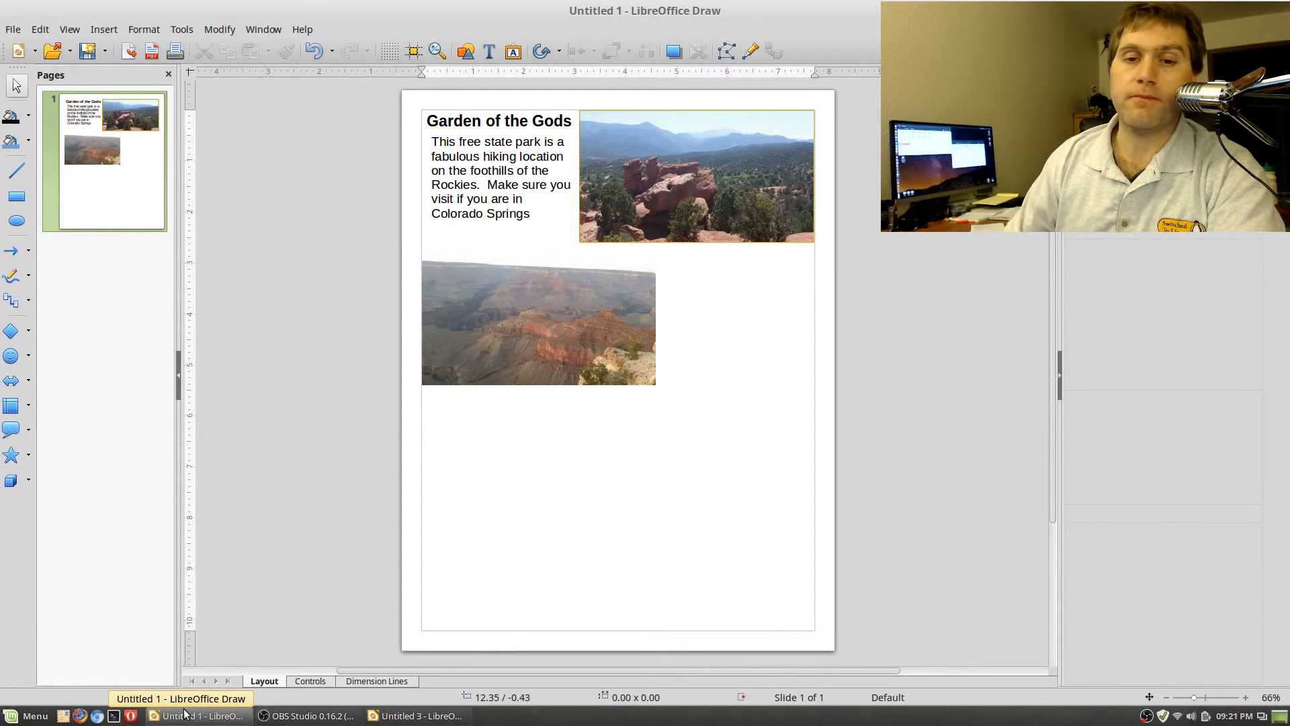
click(487, 355)
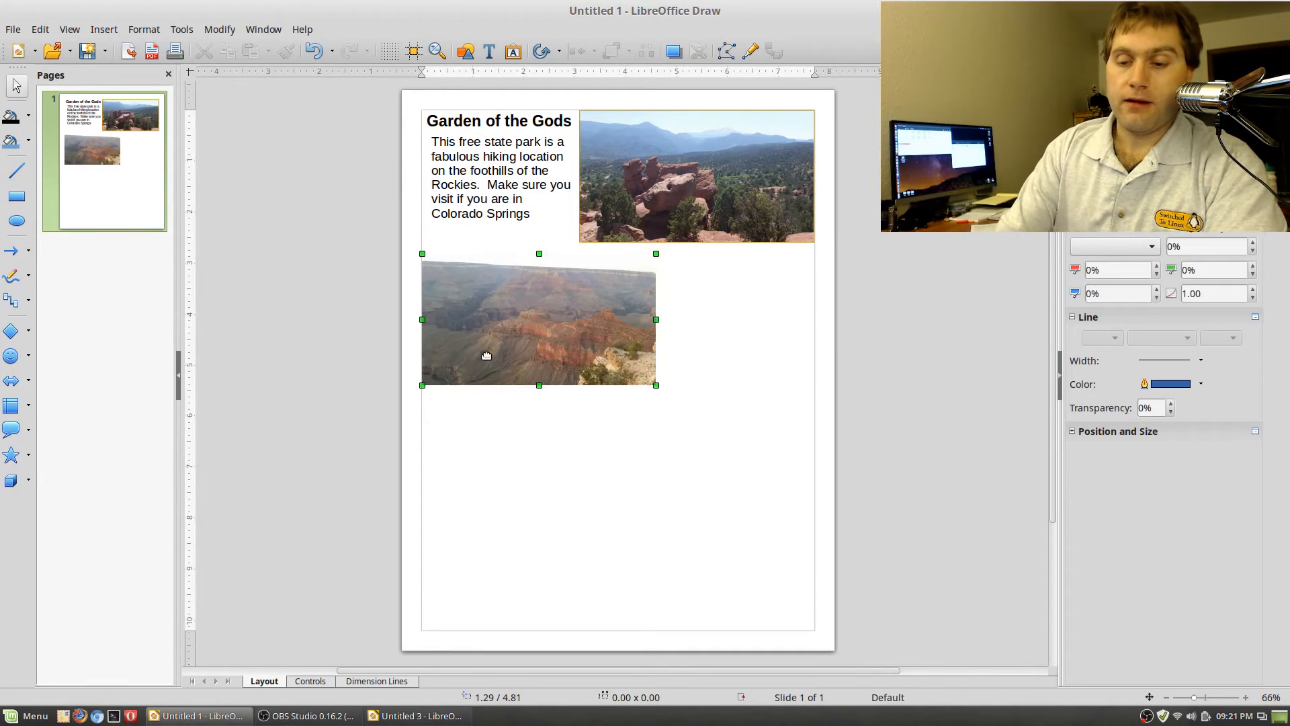
key(Delete)
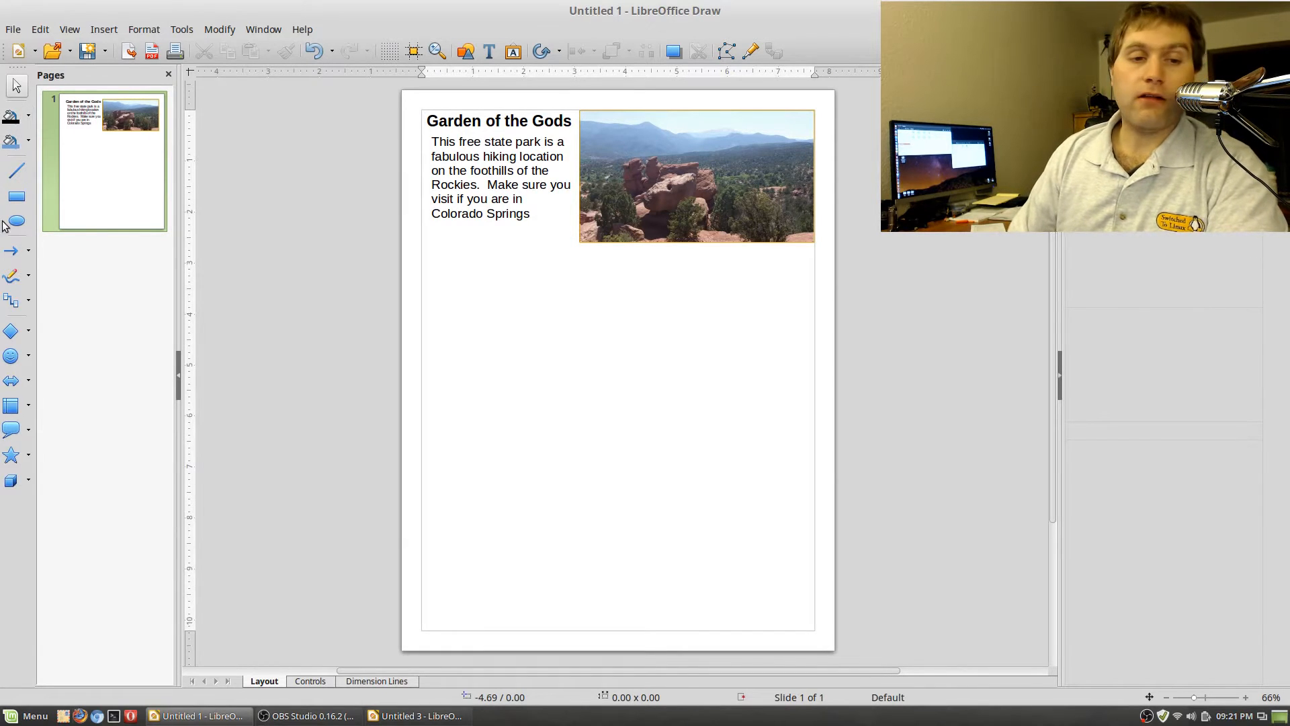
Draw a sun symbol about 3.30 by 2.60 inches in the middle of the page, and delete it
click(16, 172)
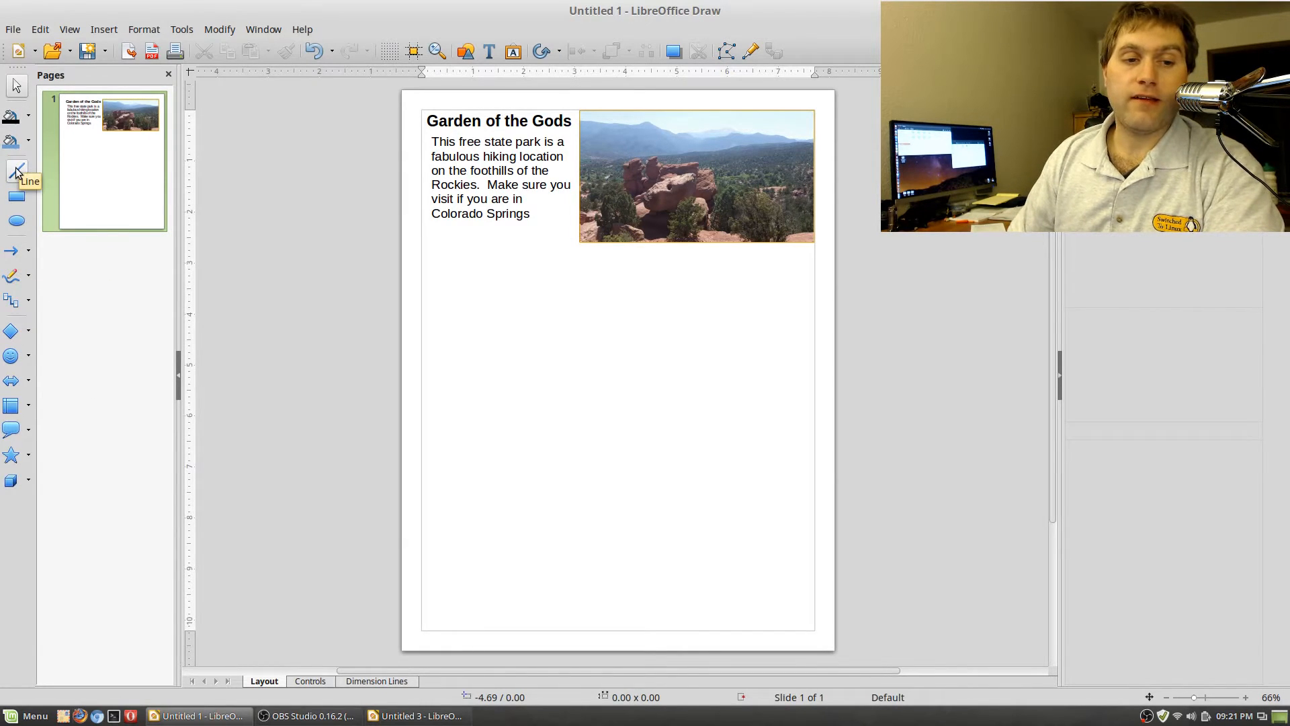
click(28, 357)
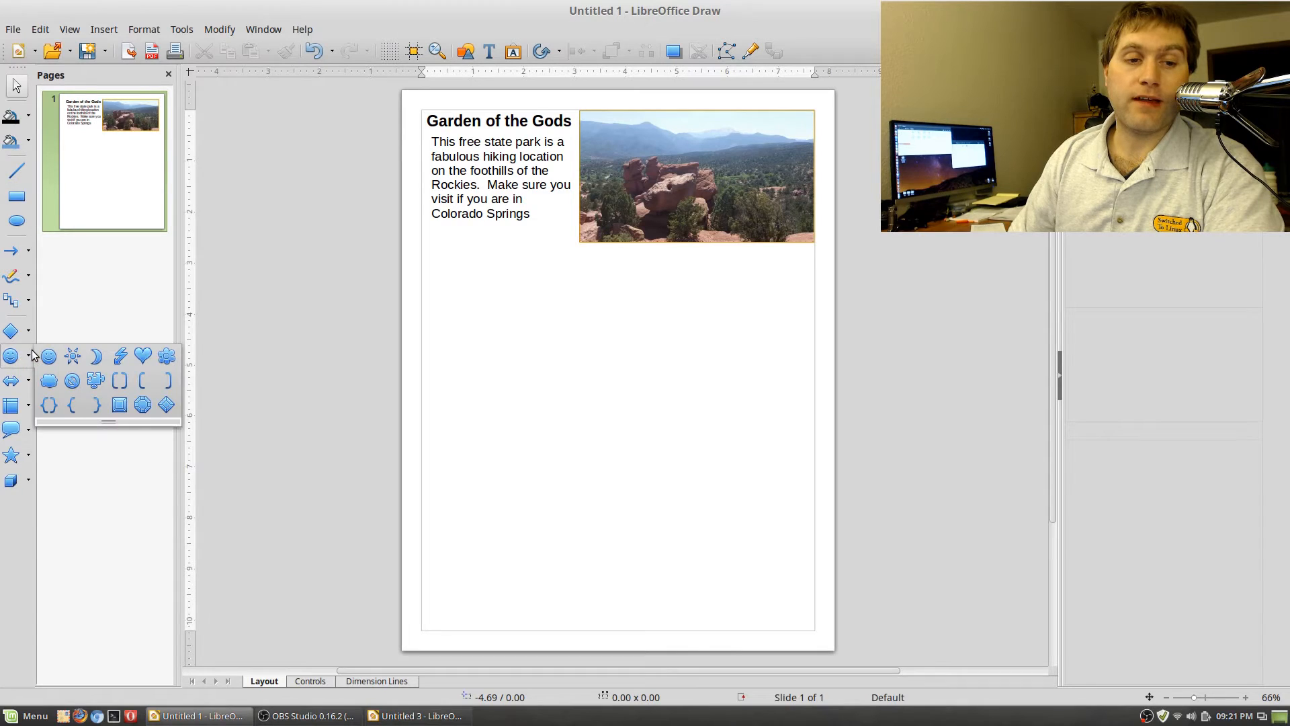
click(73, 356)
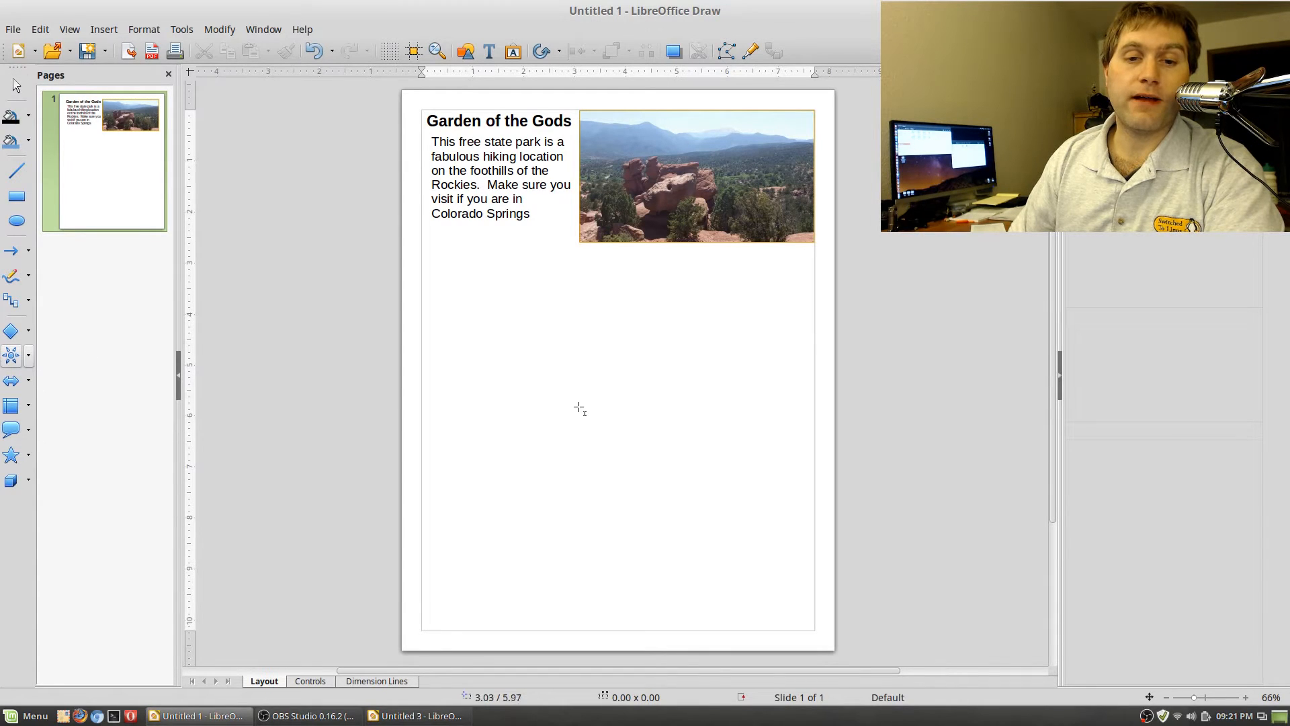
drag(540, 342, 710, 474)
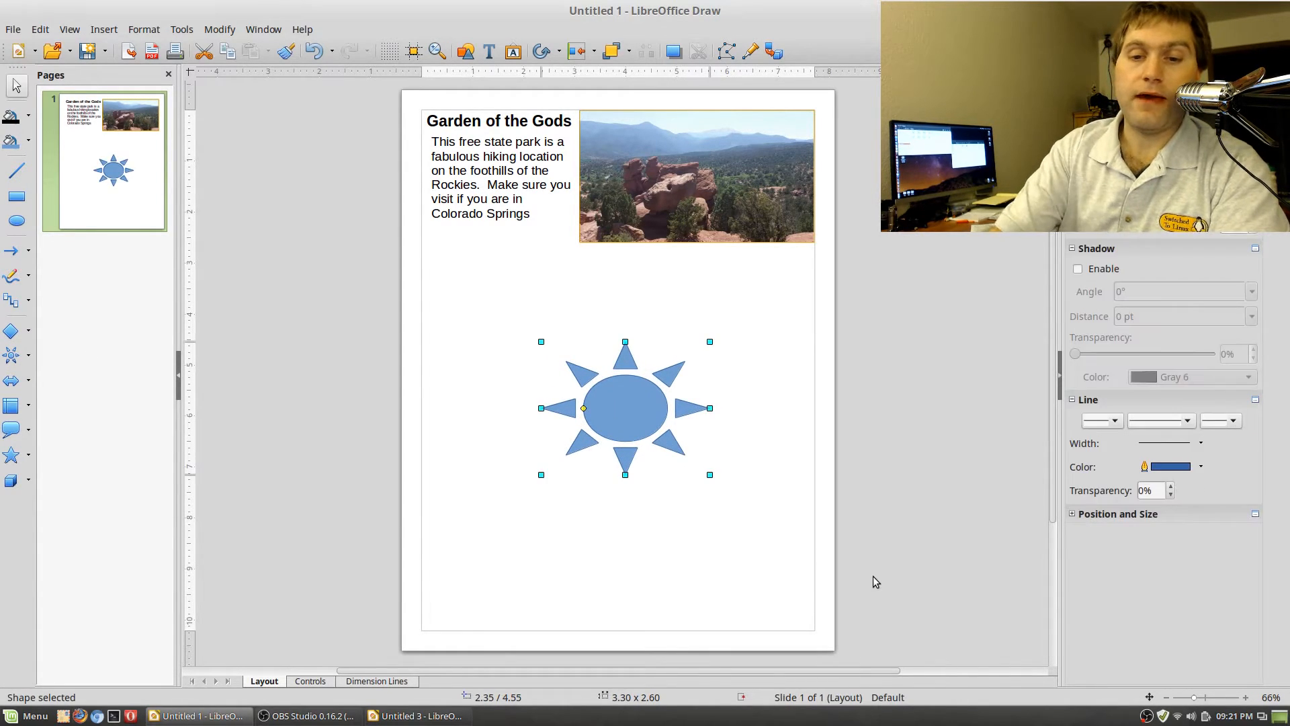
key(Delete)
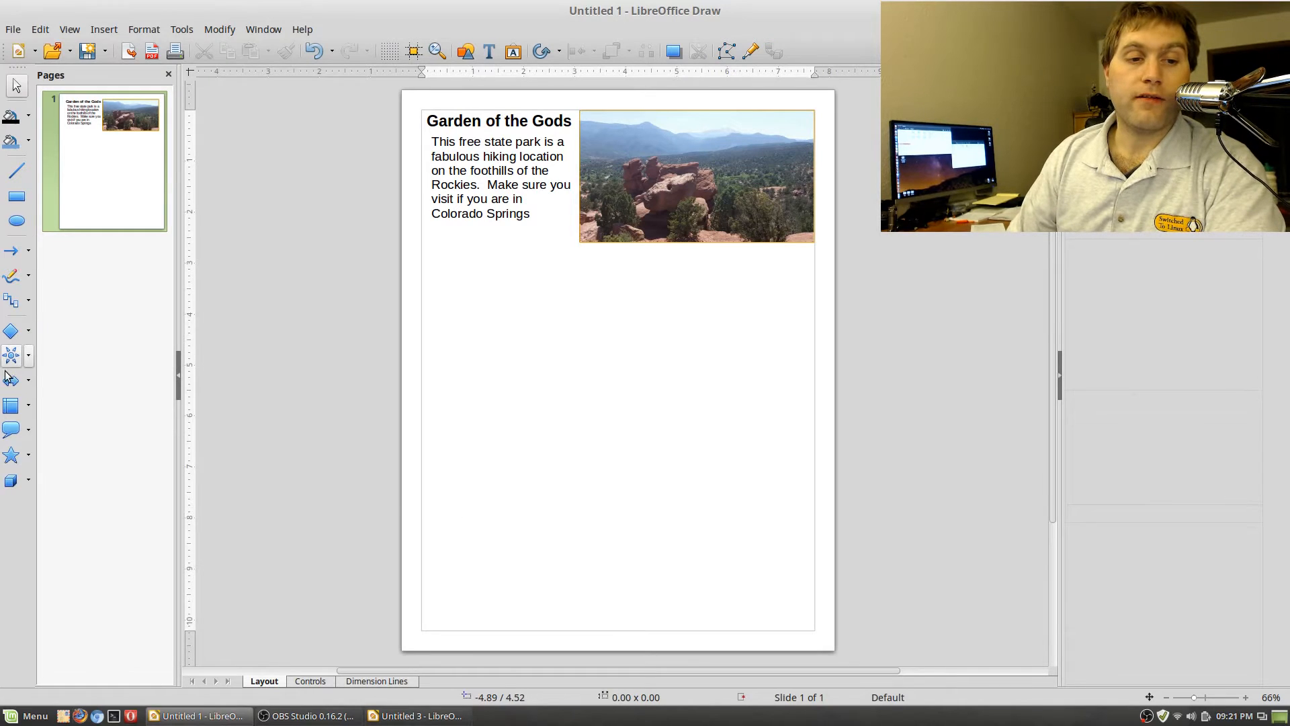
click(29, 407)
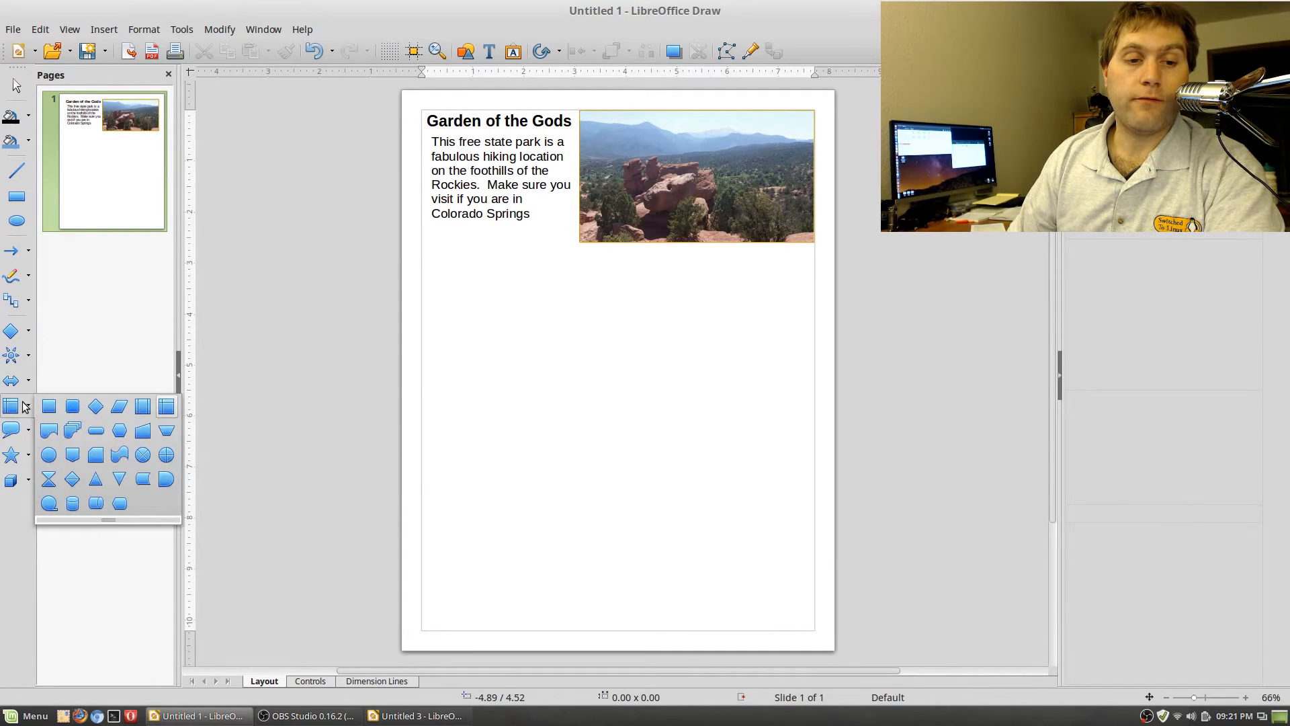
click(11, 407)
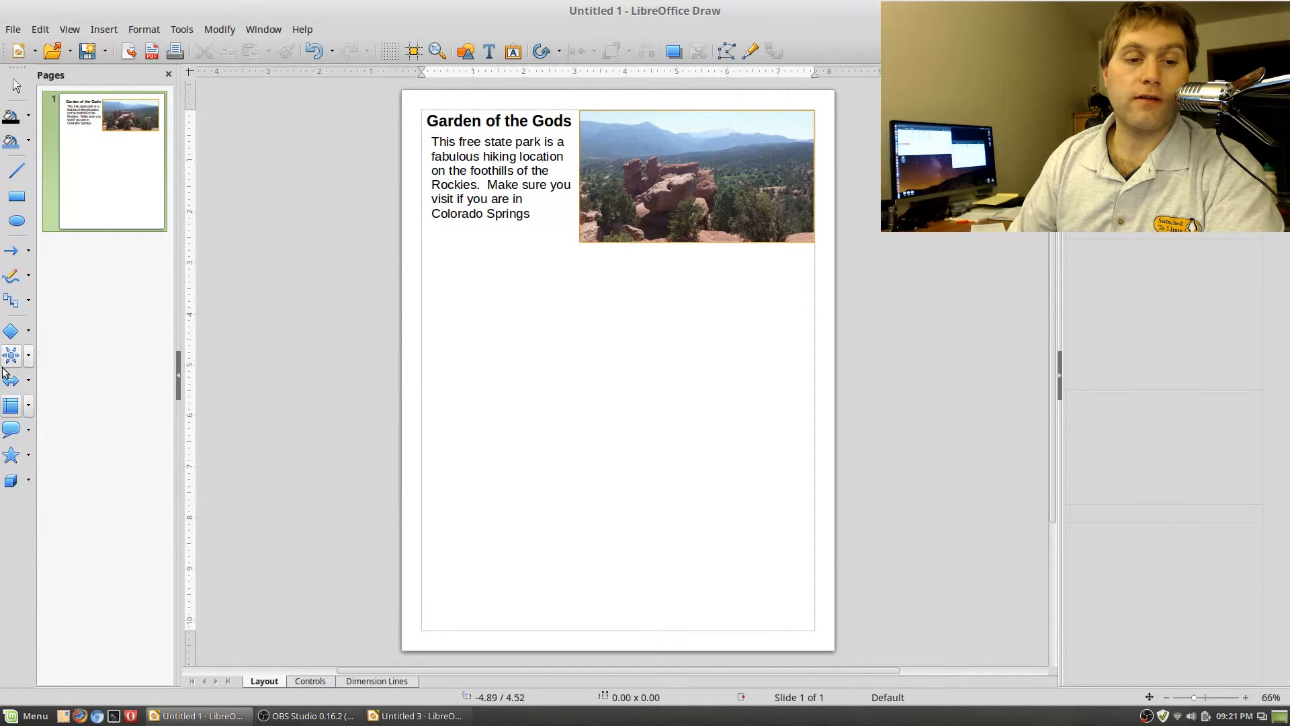
click(29, 460)
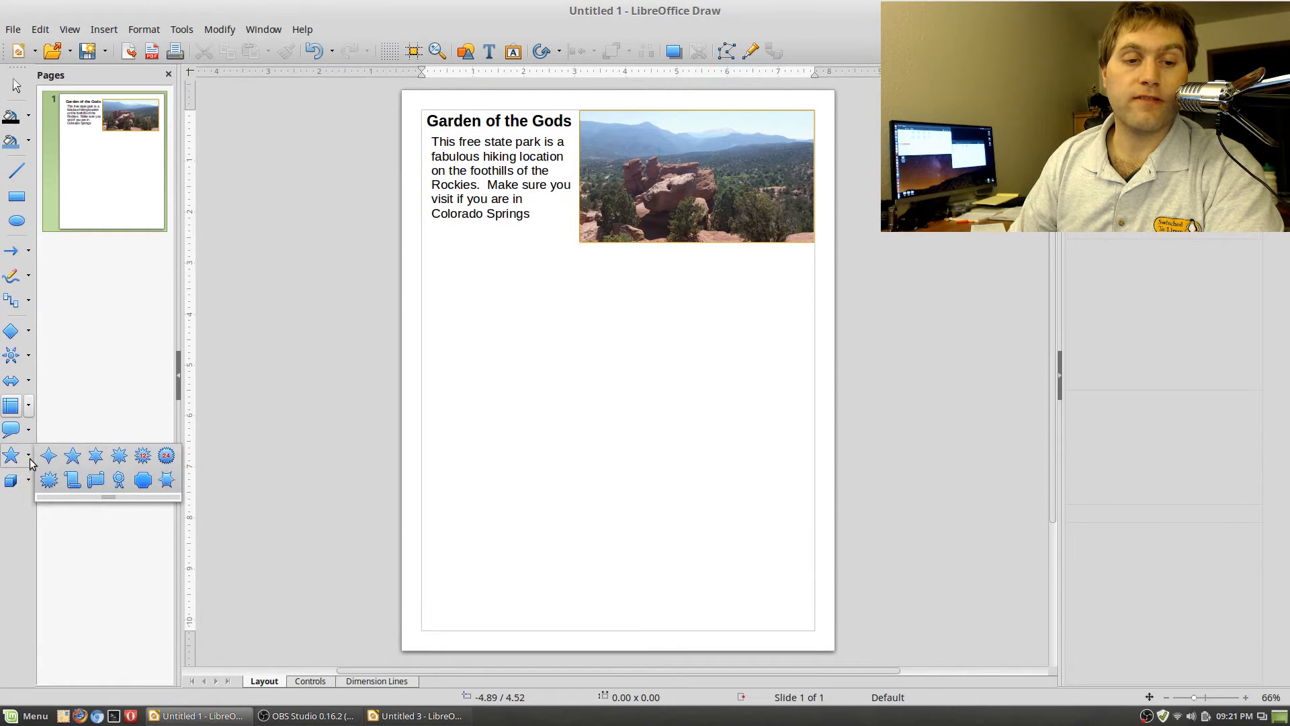
click(29, 481)
click(29, 483)
click(24, 471)
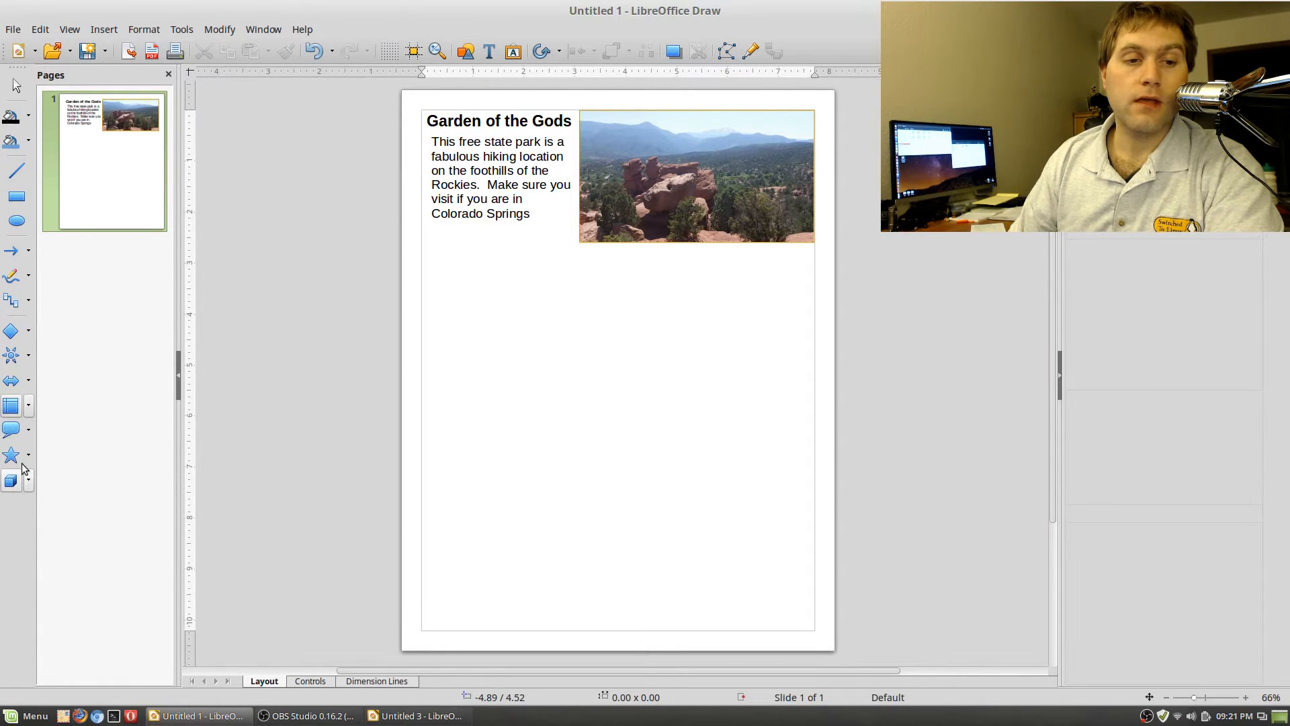
Draw a horizontal line about 7.71 inches long across the page below the Garden of the Gods section and colour it light red
click(17, 172)
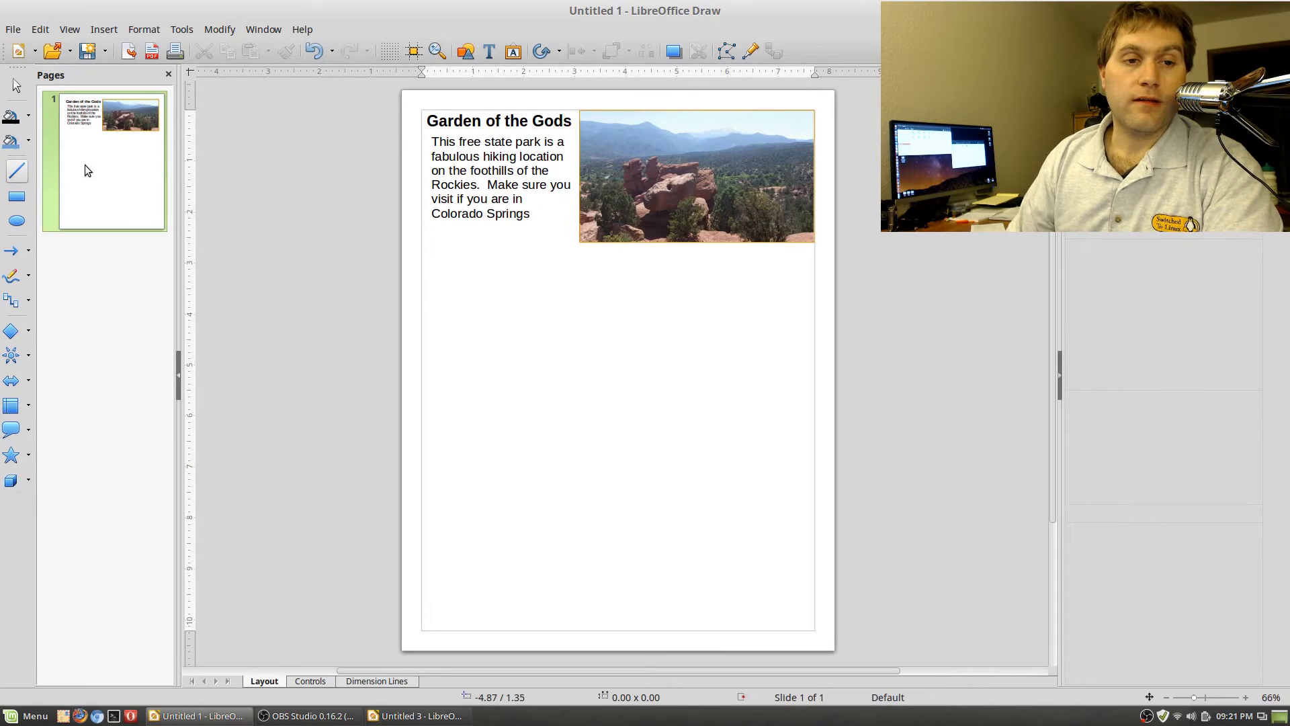
mouse_move(422, 263)
mouse_down()
mouse_move(484, 276)
mouse_move(829, 269)
mouse_move(816, 277)
mouse_up()
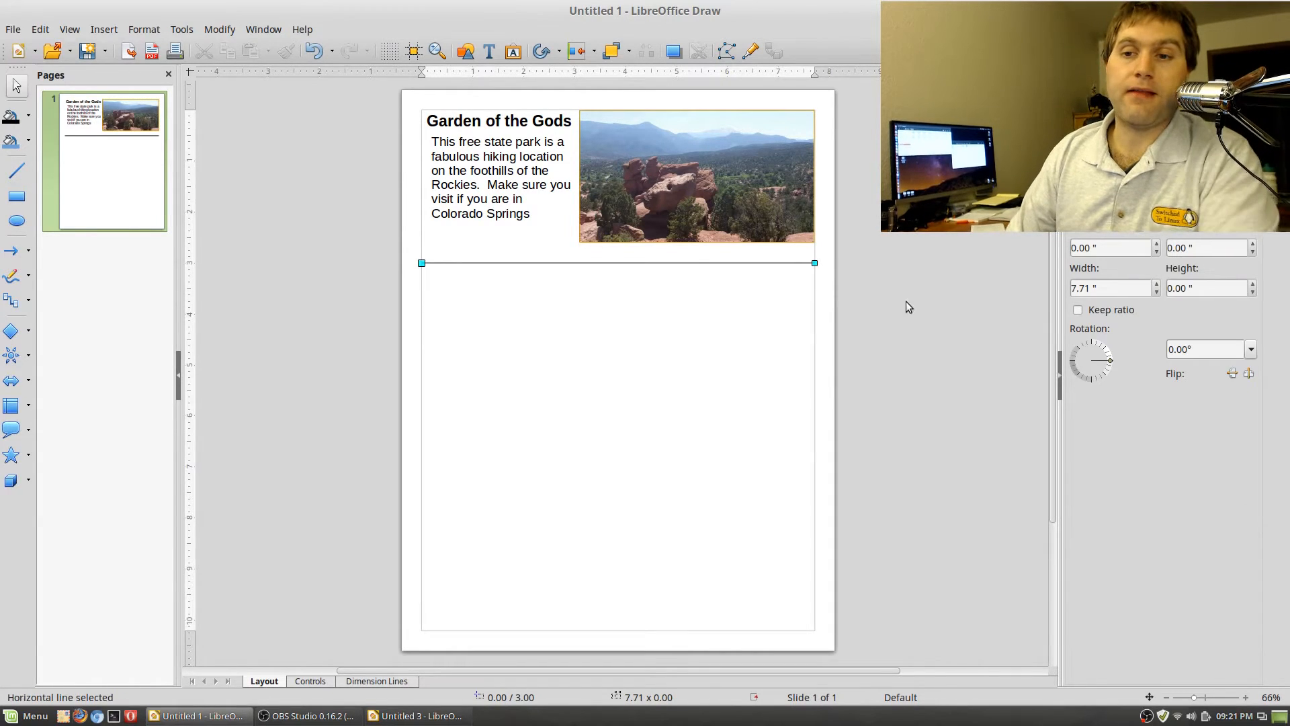
click(1198, 127)
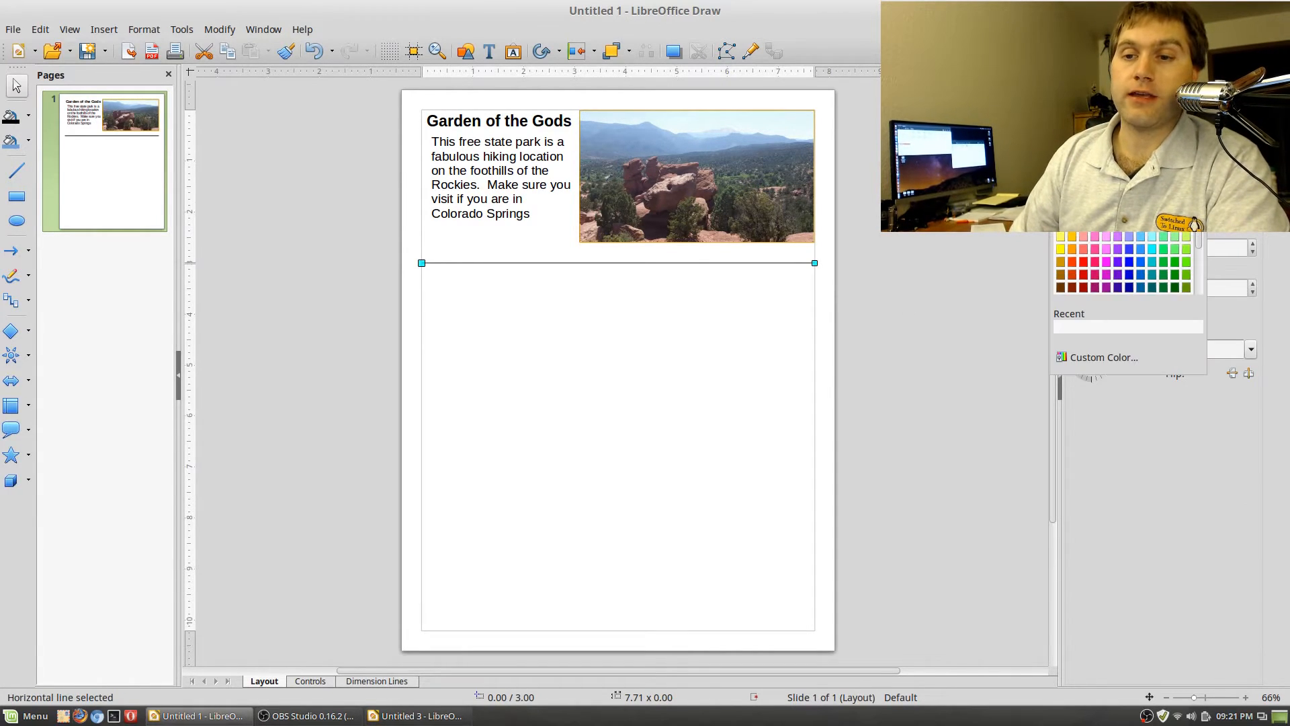
click(1088, 236)
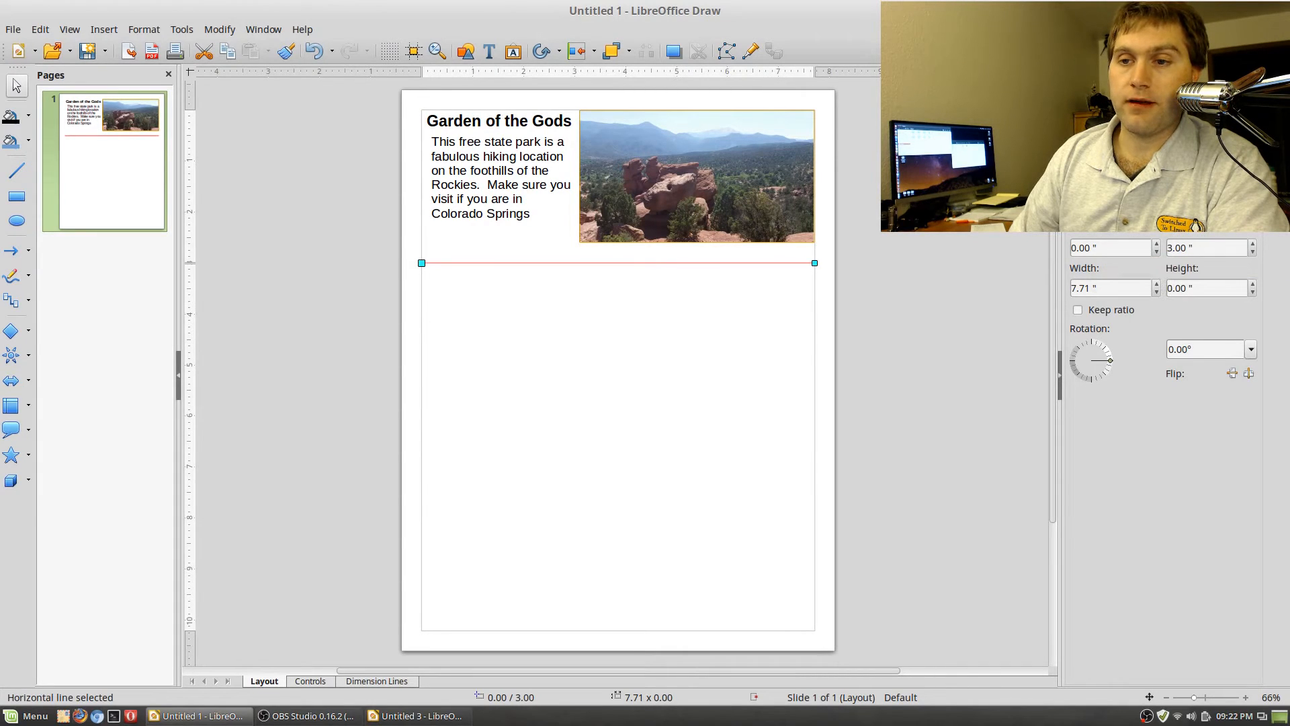
Look through the dash styles and arrowhead styles available for the red divider line
click(1210, 103)
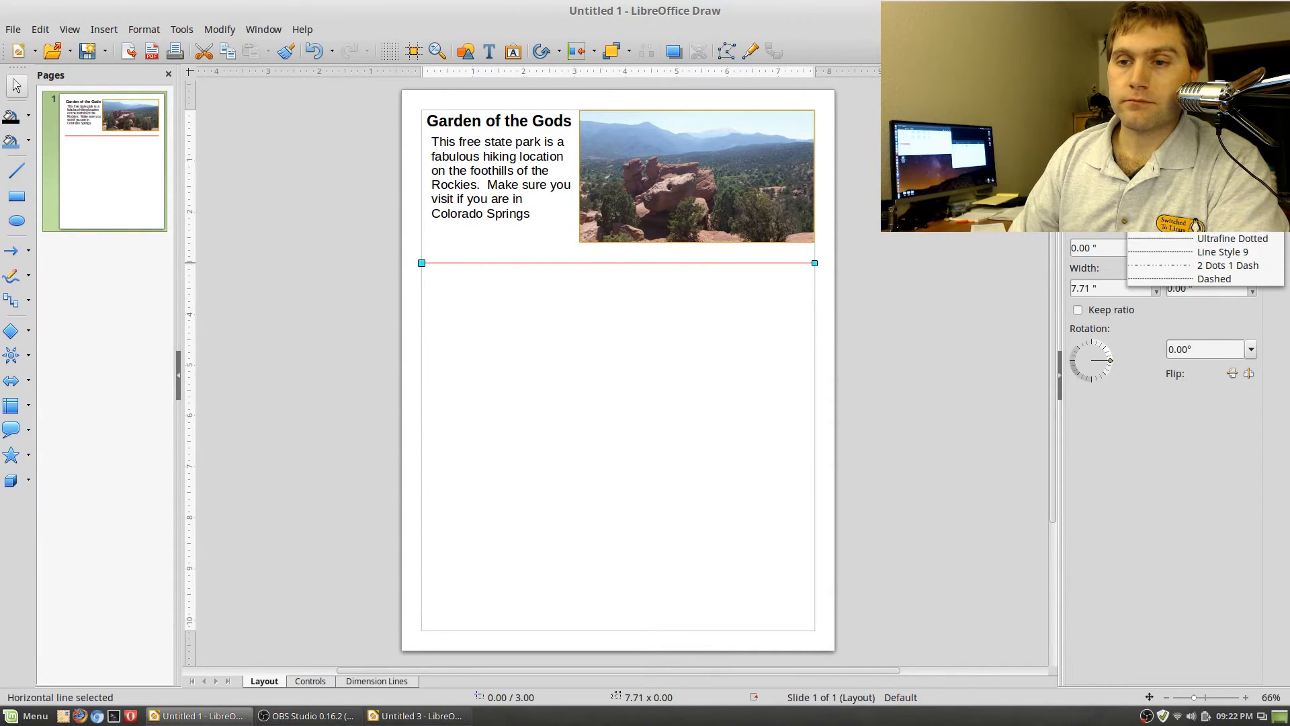
click(1233, 116)
click(1233, 115)
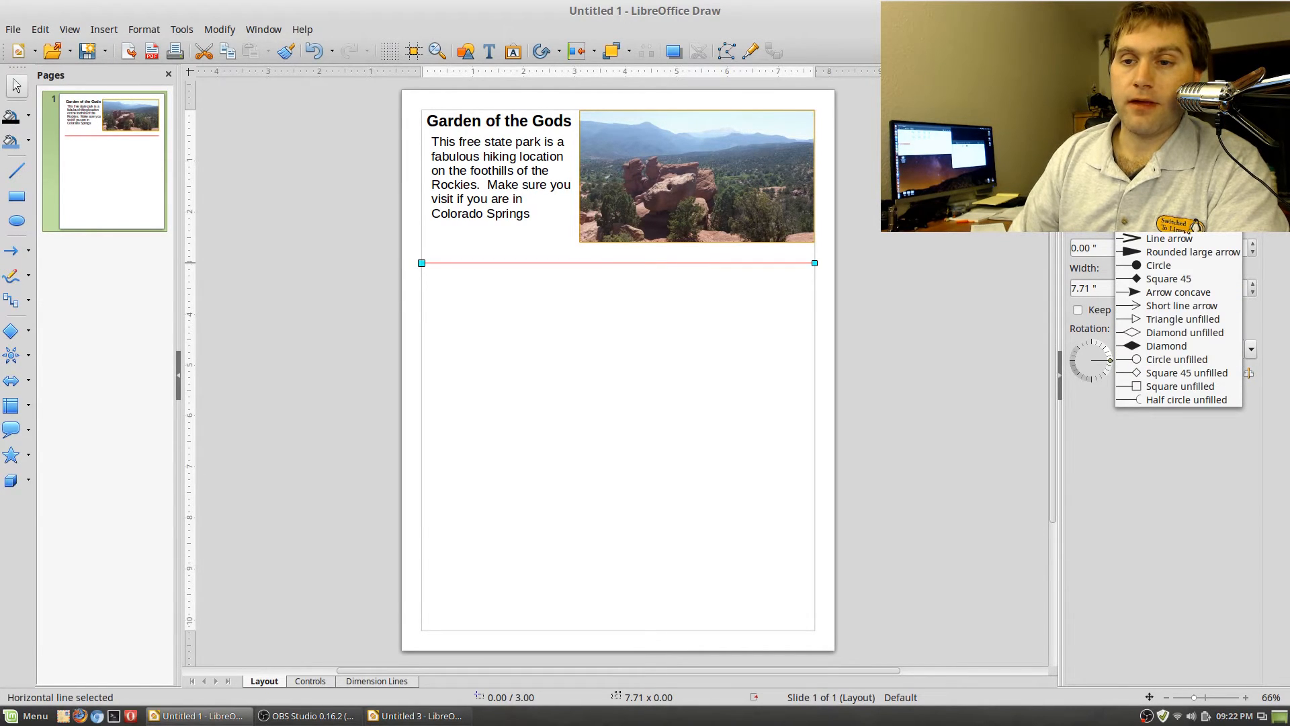
key(Escape)
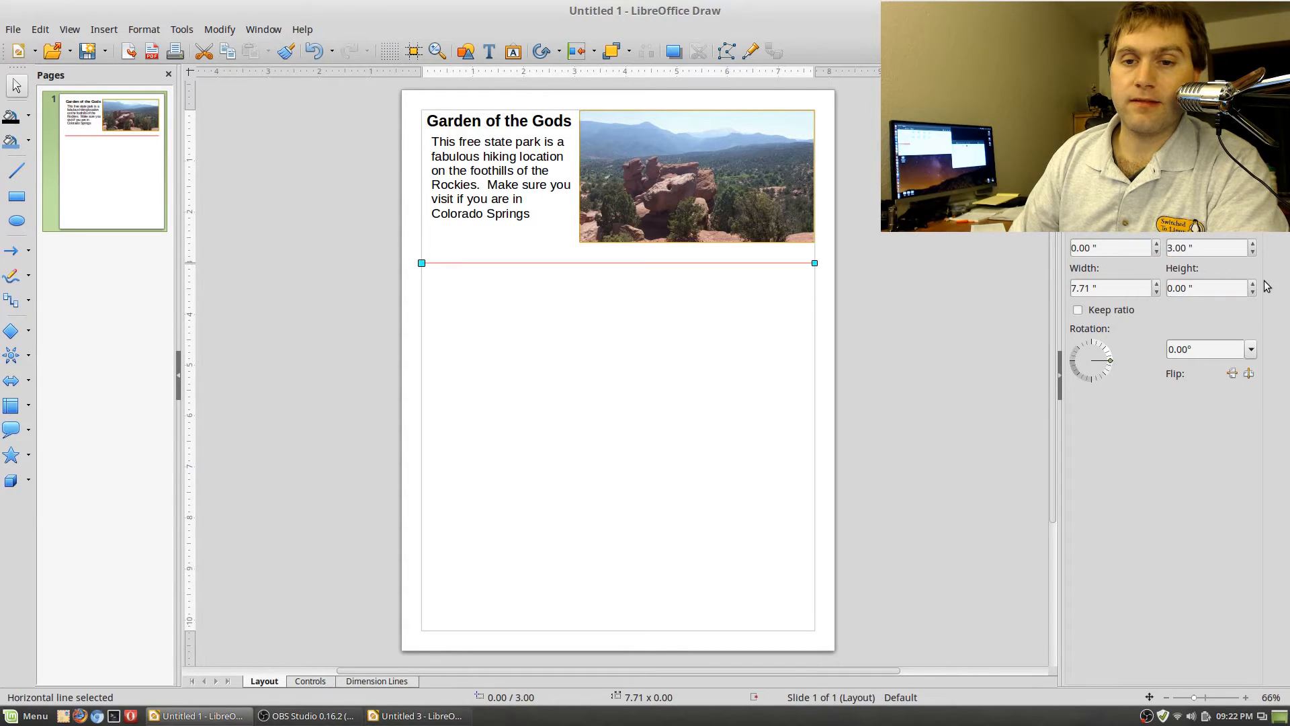
click(1187, 116)
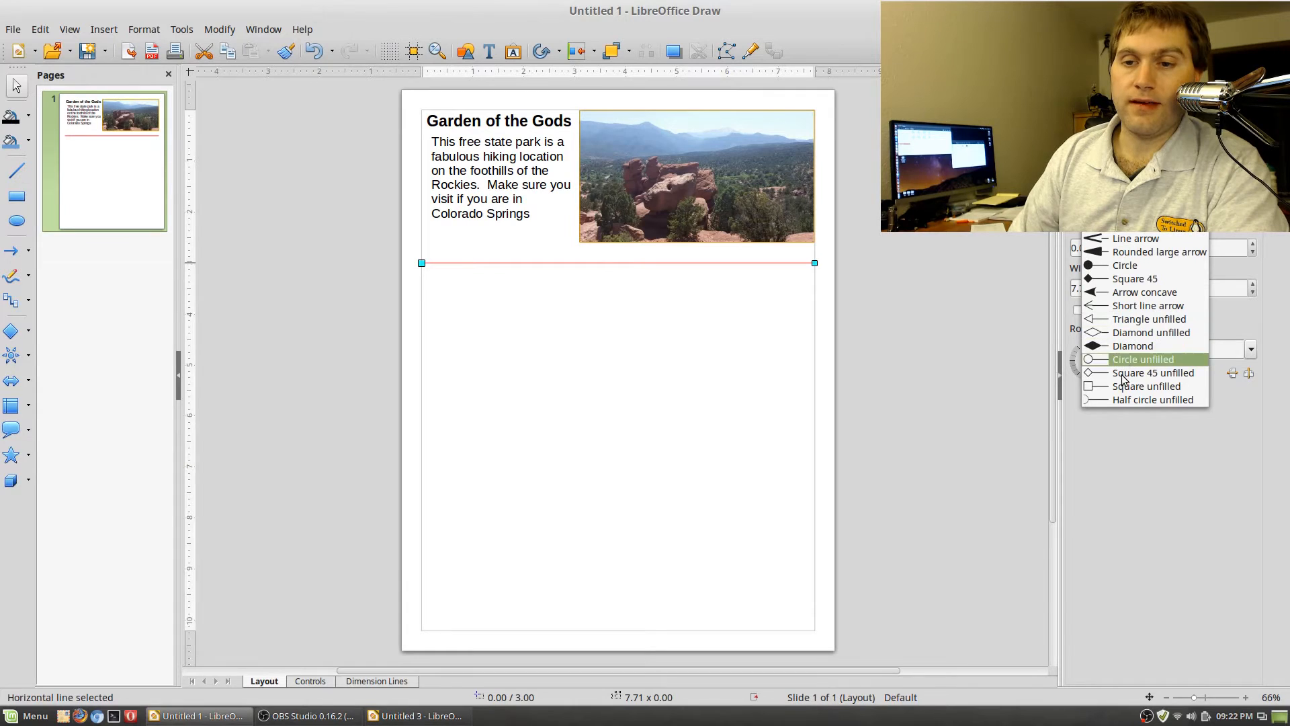
click(1142, 185)
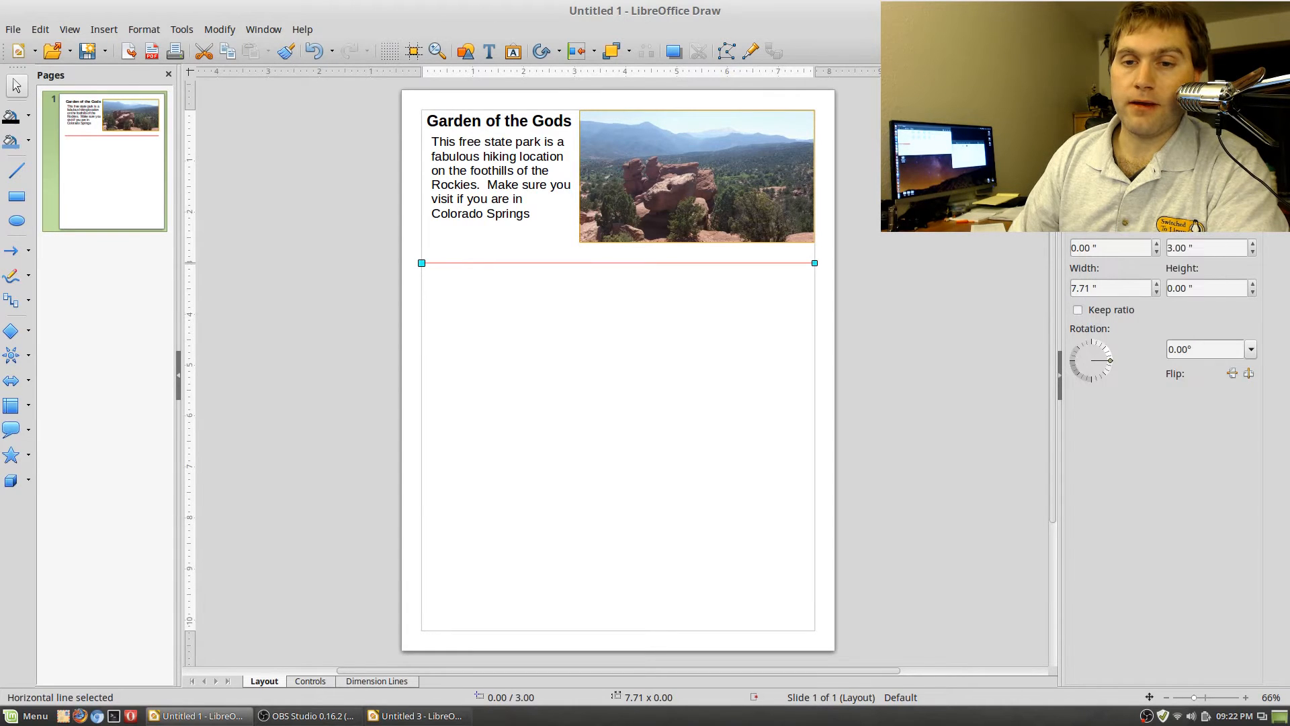
click(774, 287)
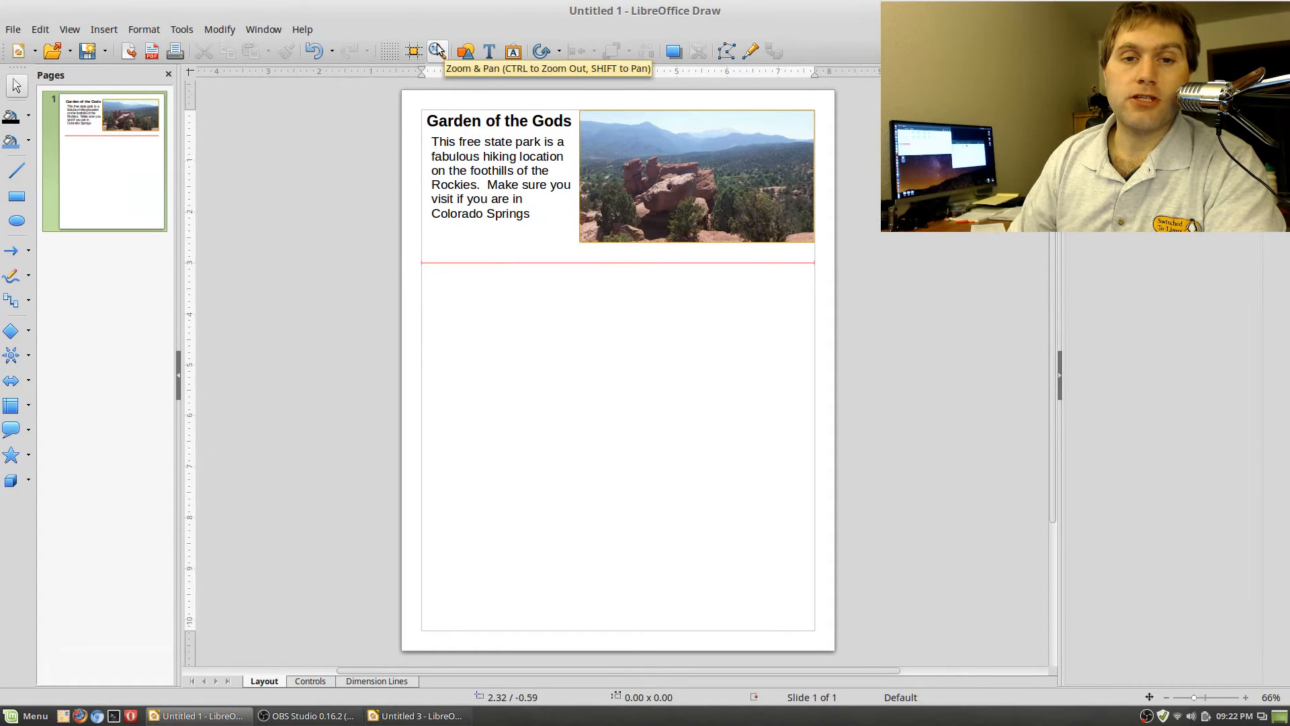
Insert the image 20160617_194807.jpg from the LinuxDesktop pictures folder into the page
click(466, 51)
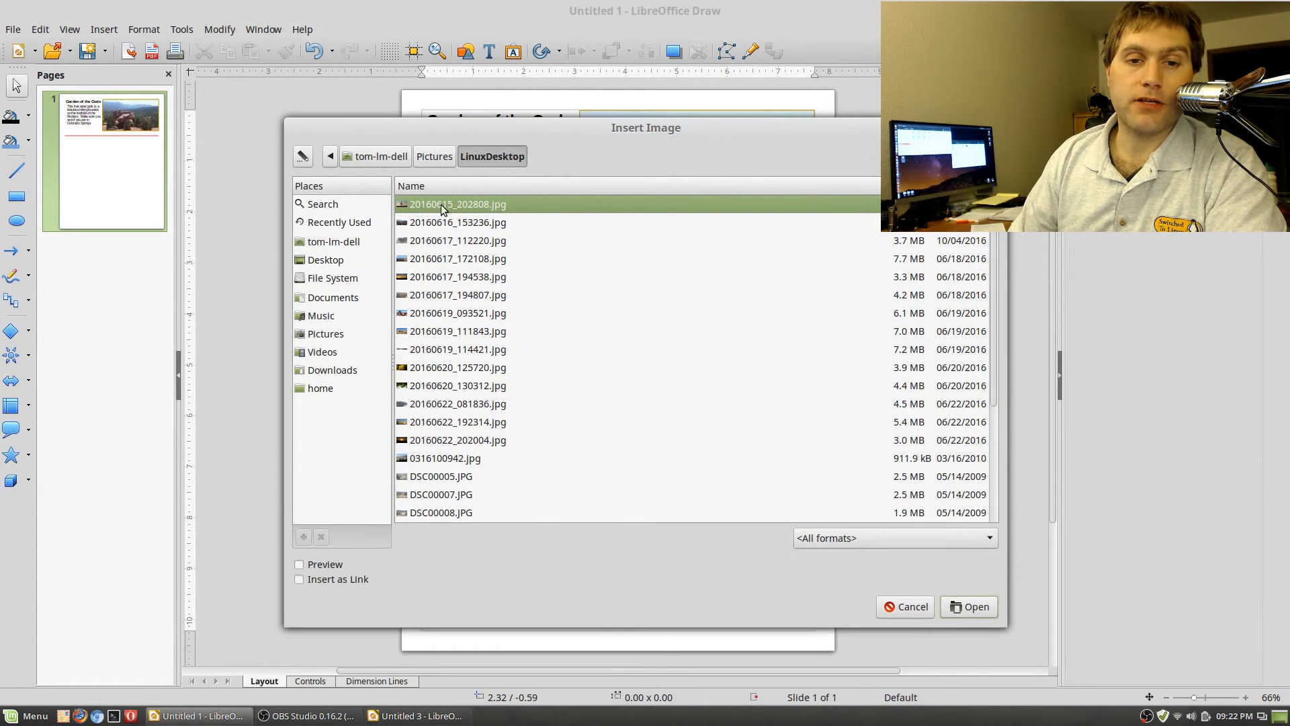
click(407, 226)
click(437, 277)
double_click(441, 297)
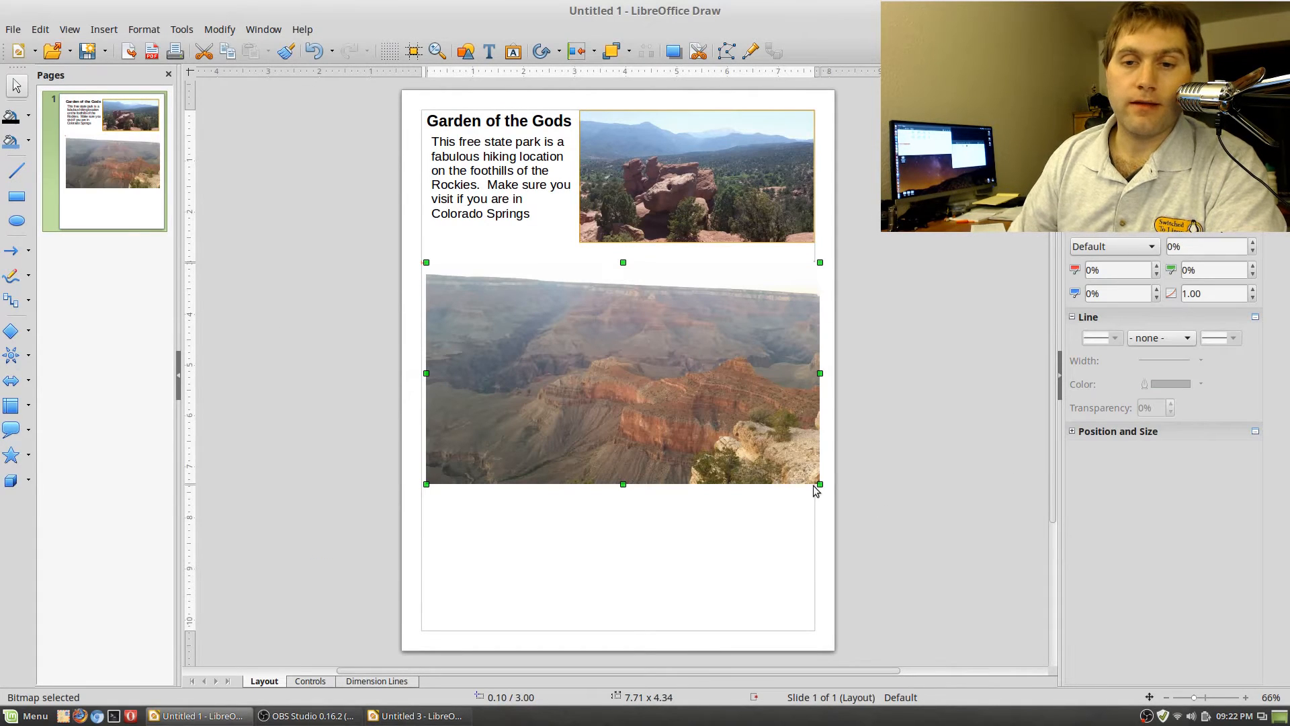
Shrink the canyon photo proportionally to about 5.43 by 3.05 inches, keeping its upper-right corner in place
click(422, 486)
click(438, 472)
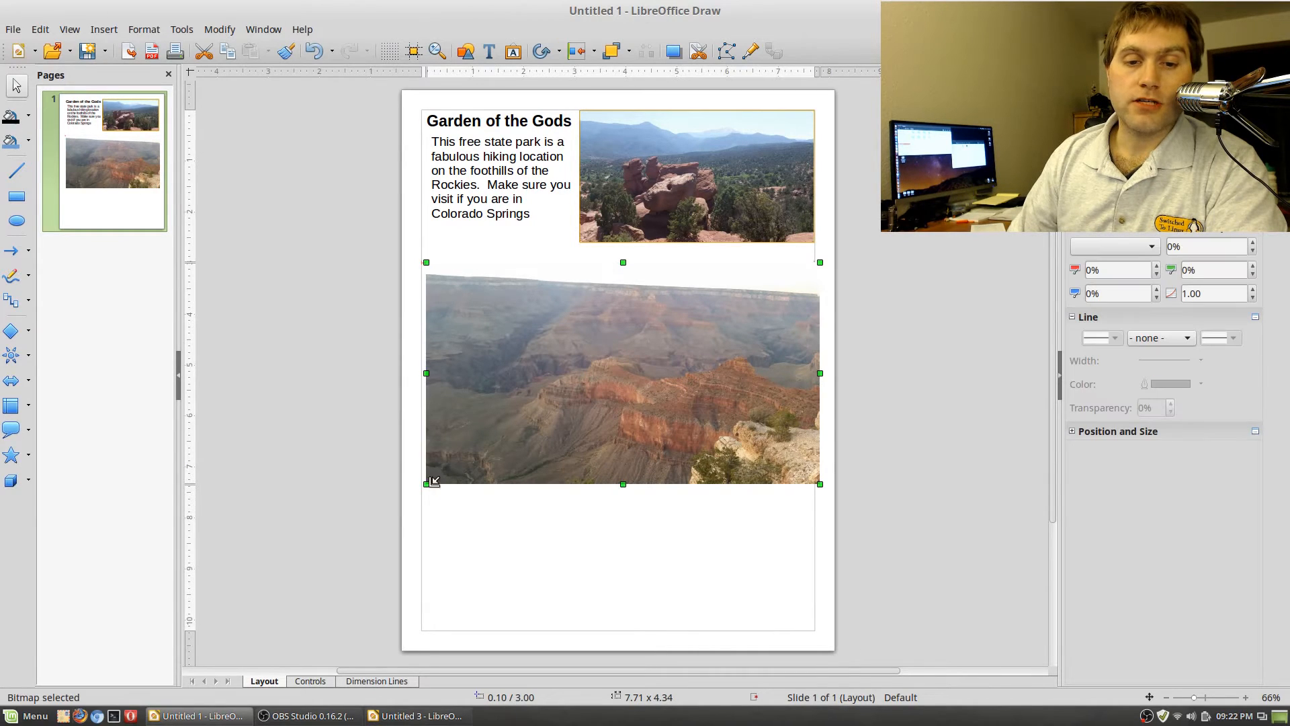
drag(428, 482, 596, 419)
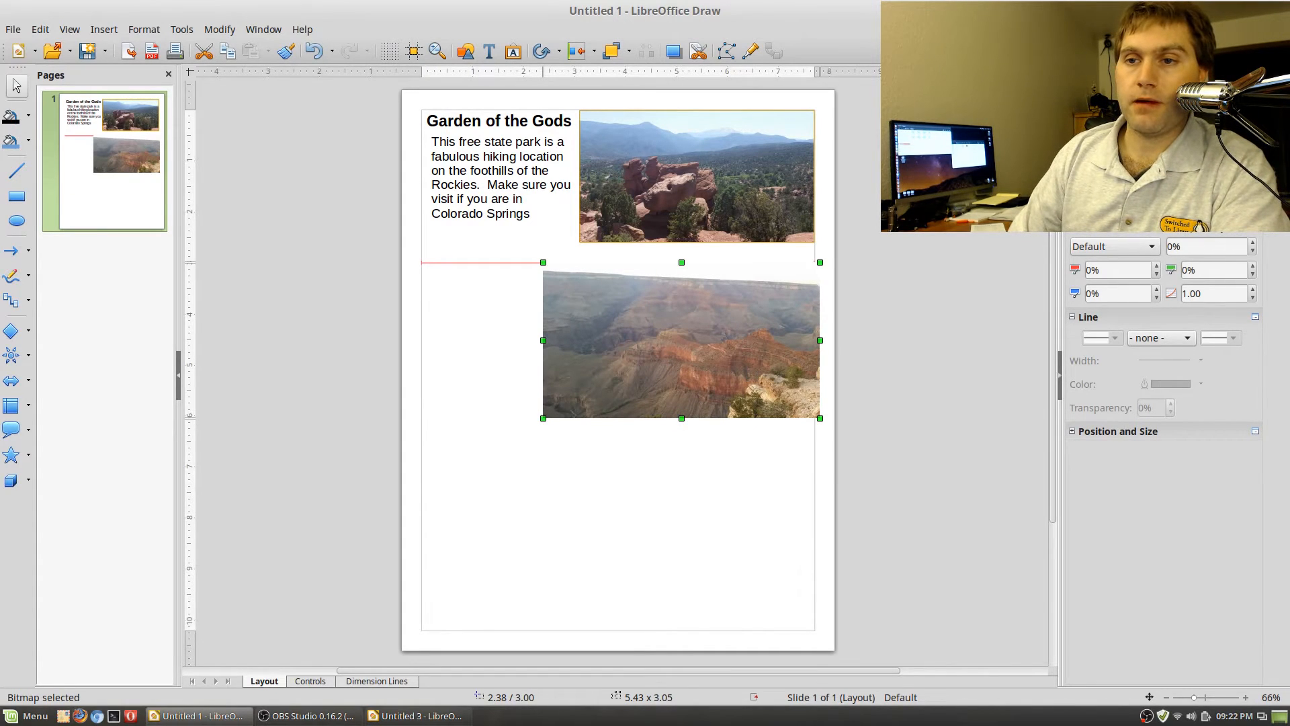
Restore the drawing window from maximized and narrow it to about two-thirds of the screen width
click(1263, 11)
drag(1142, 25, 1104, 11)
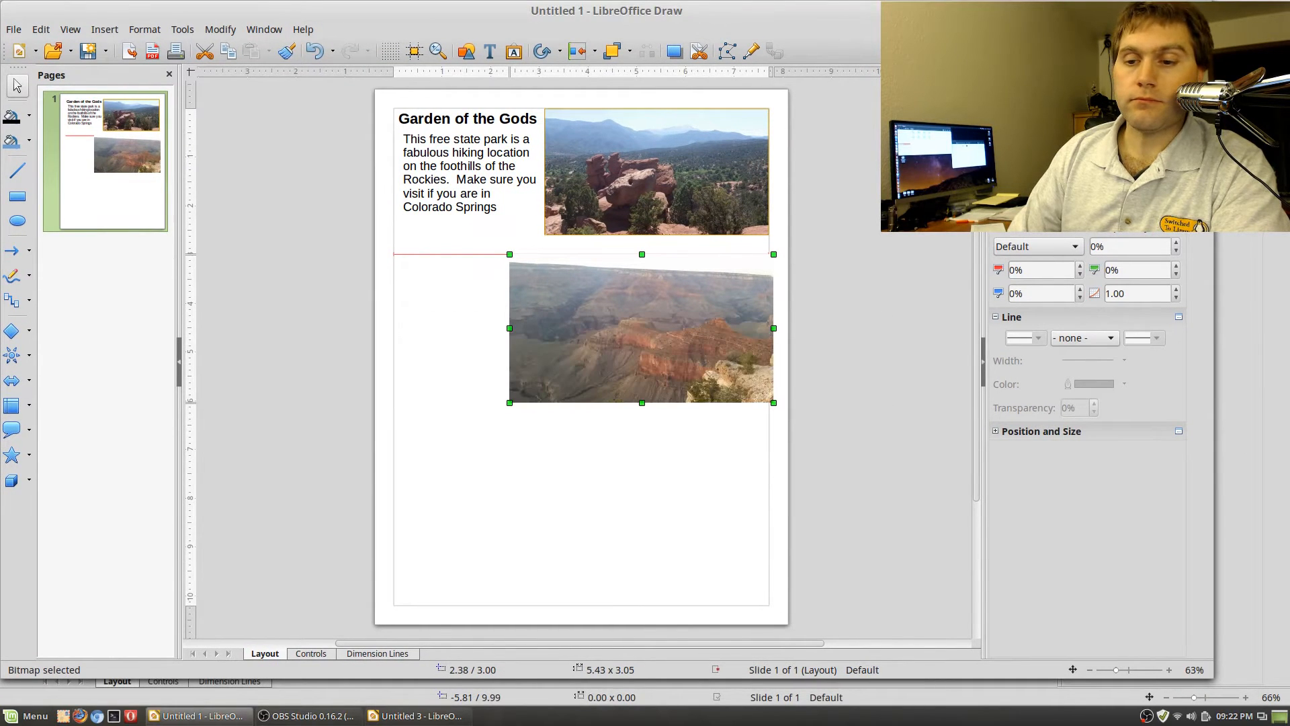
mouse_move(1202, 673)
mouse_down()
mouse_move(904, 679)
mouse_move(911, 703)
mouse_move(876, 702)
mouse_up()
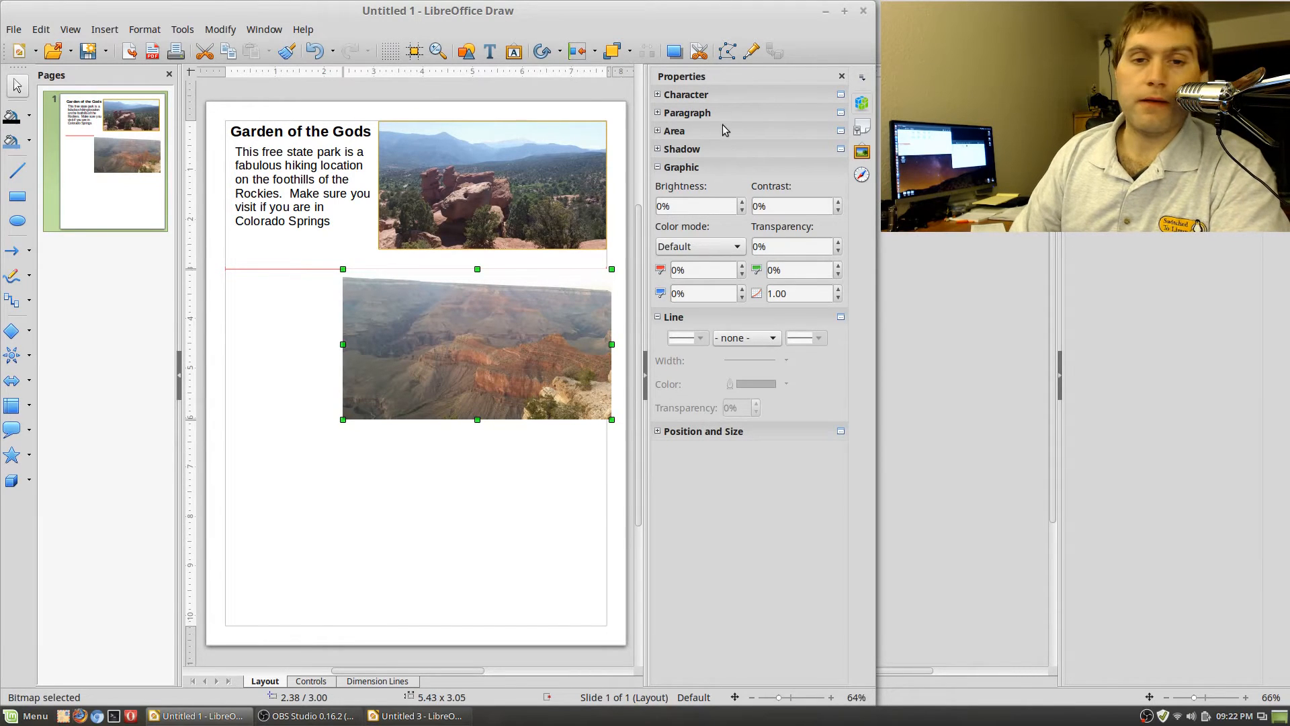
Shrink the canyon photo to about 4.63 by 2.60 inches and align it below the red line, under the Garden of the Gods photo
drag(381, 381, 383, 381)
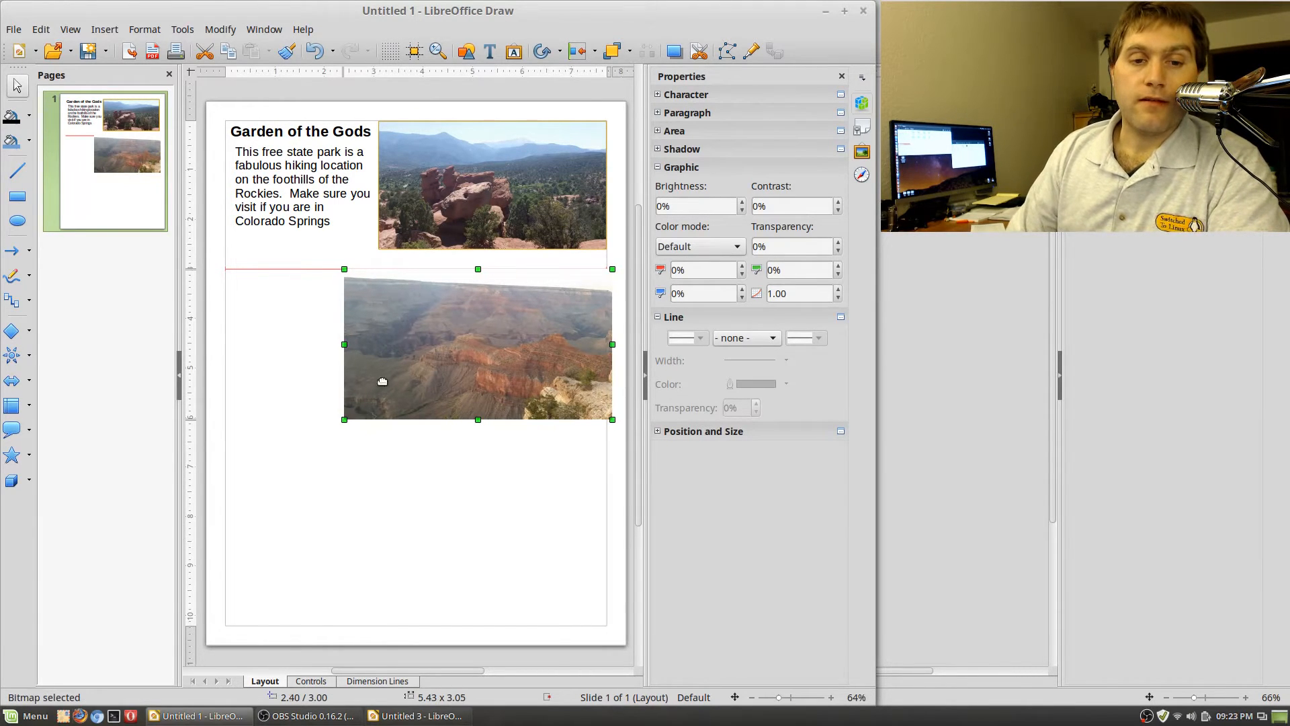
drag(344, 419, 430, 389)
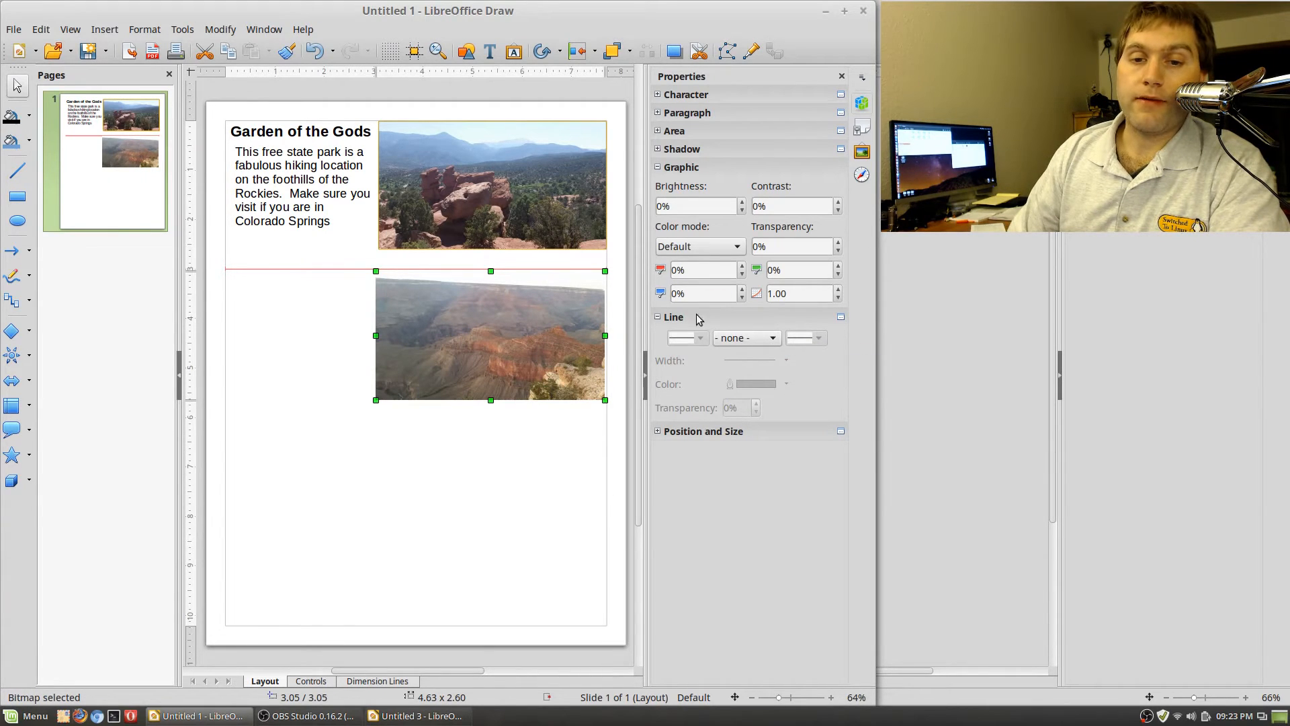
Give the canyon photo a solid outline in dark gold, matching the border of the photo above
click(739, 340)
click(776, 367)
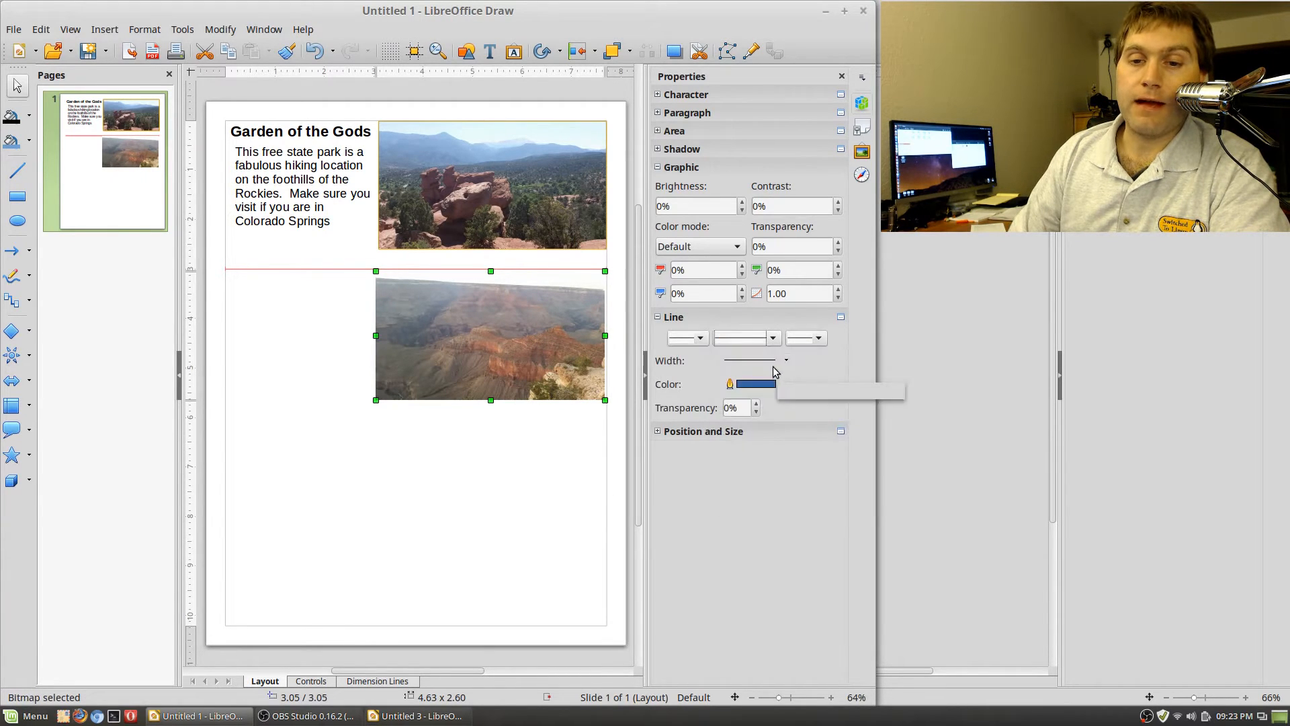
click(754, 384)
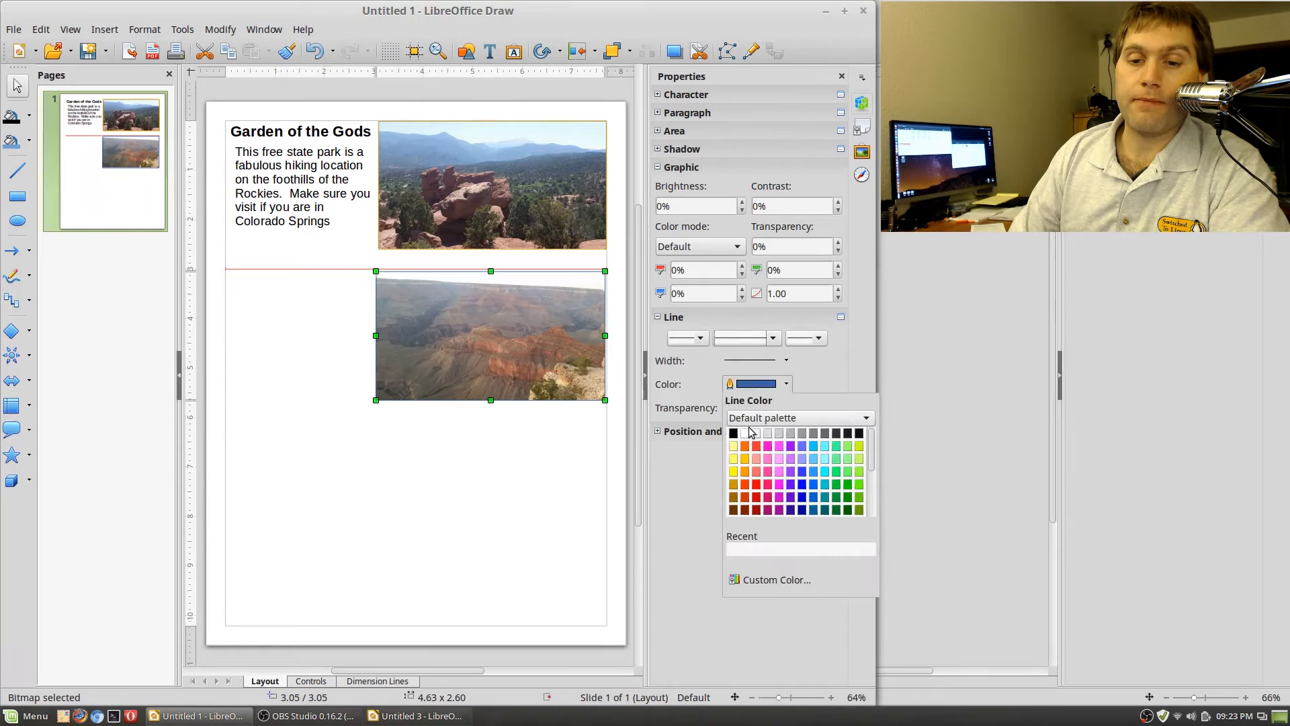
click(734, 483)
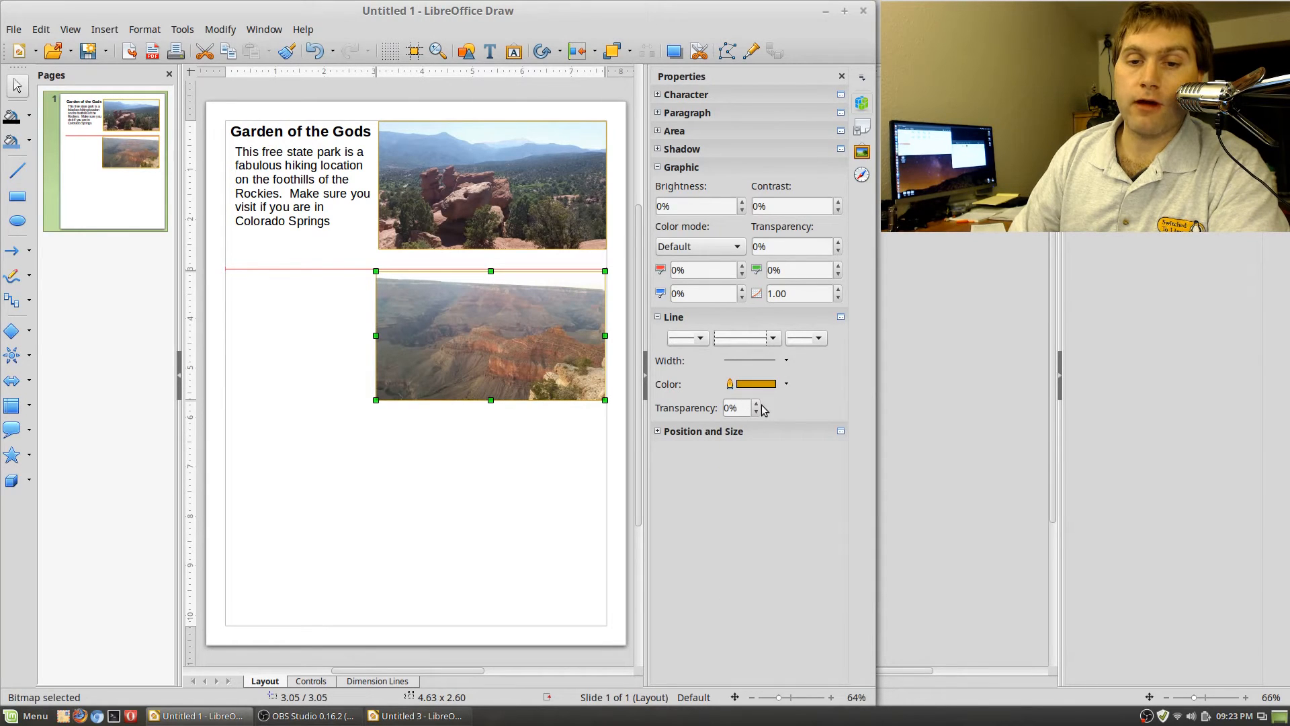
Set the canyon photo's outline width to 3.0 pt and move the photo to the left margin just below the red line
click(752, 356)
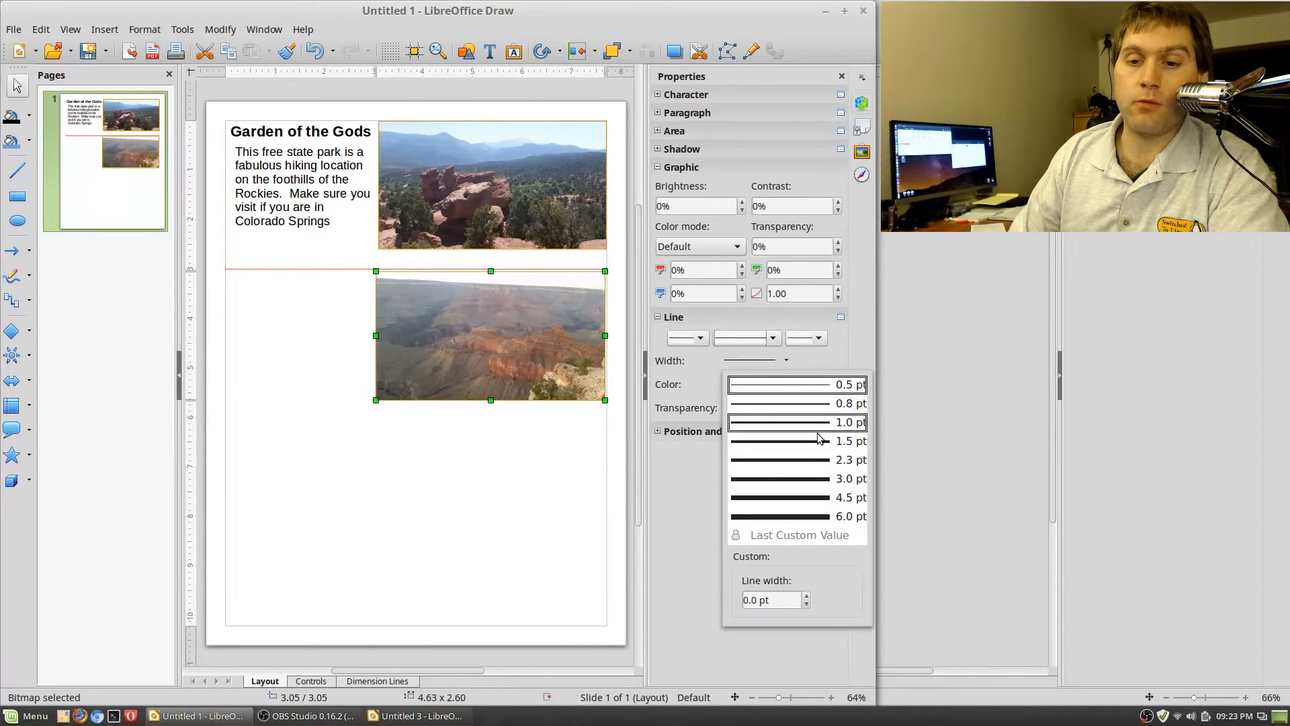
click(813, 478)
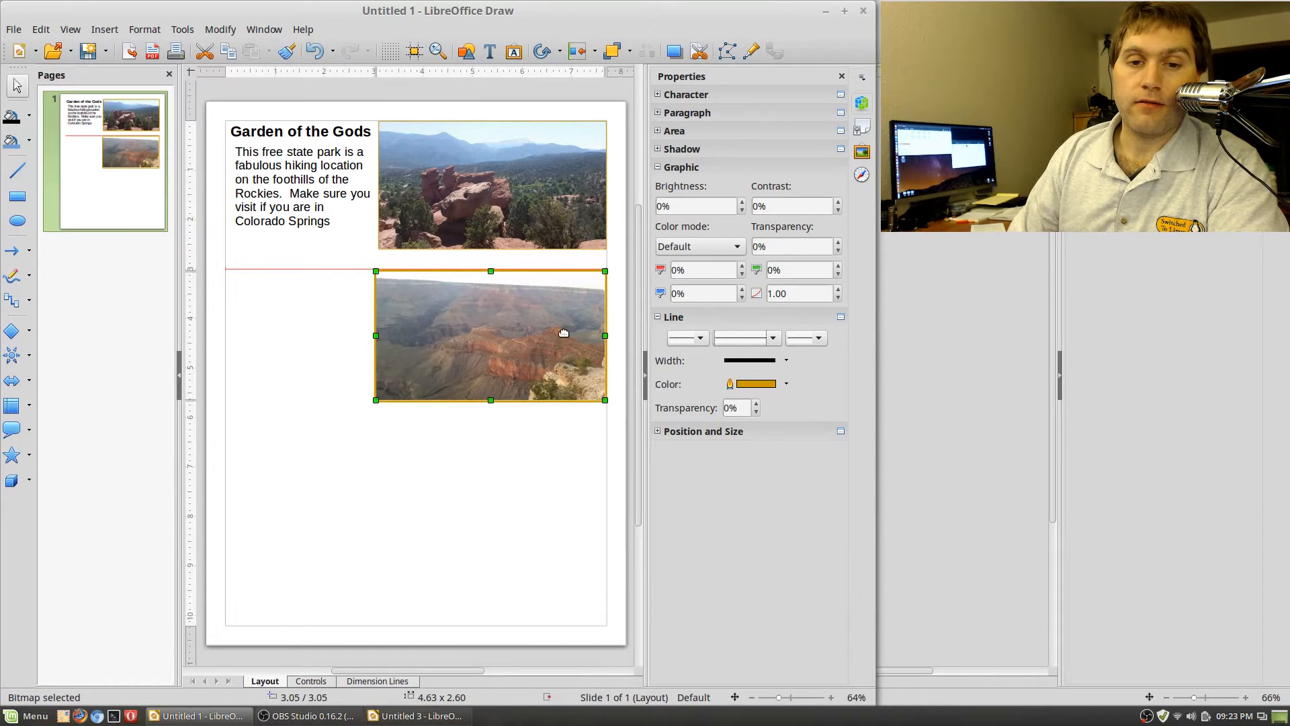
drag(531, 342, 411, 341)
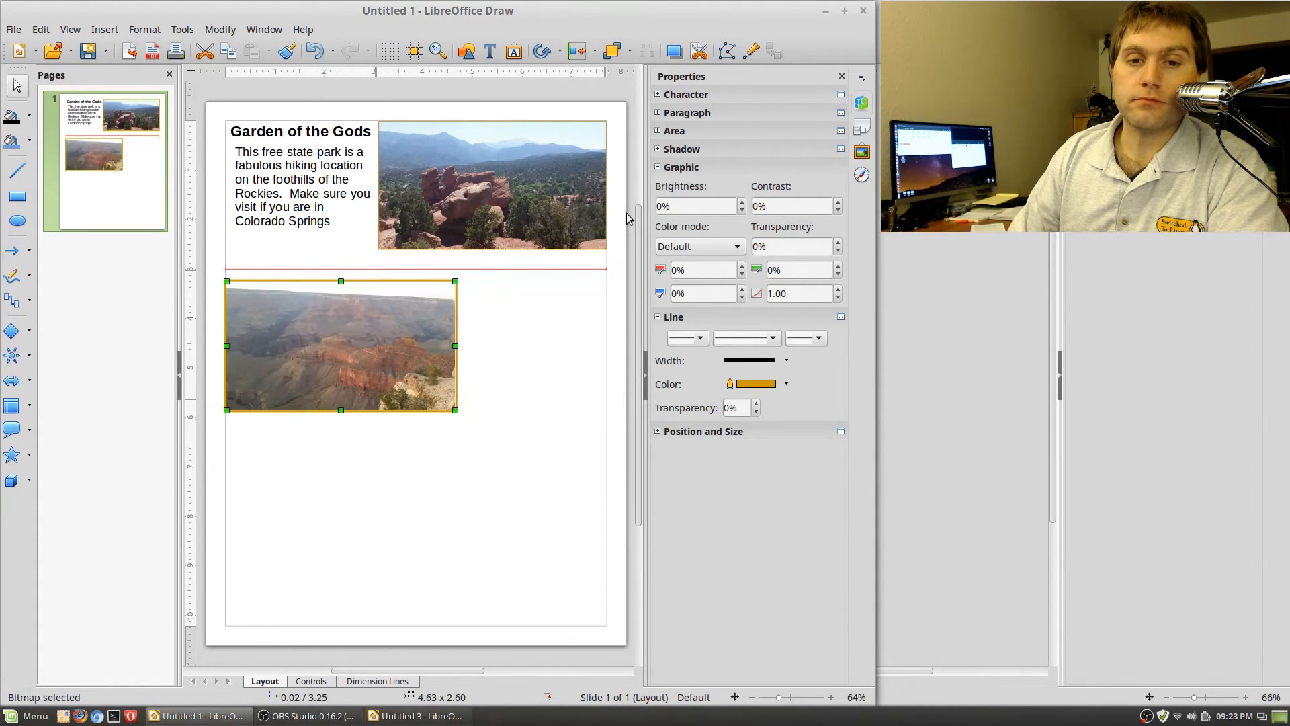
Set the Garden of the Gods photo's outline width to 3.0 pt and deselect the photo
click(466, 201)
click(786, 360)
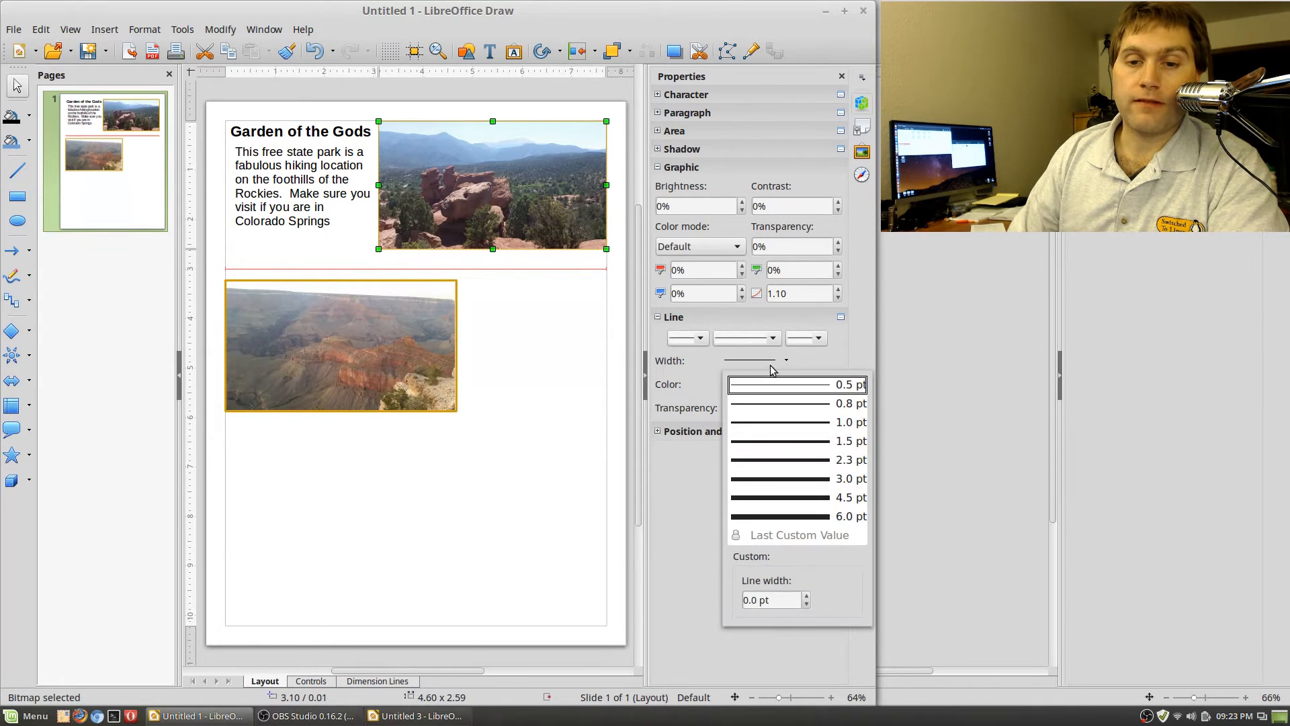
click(820, 479)
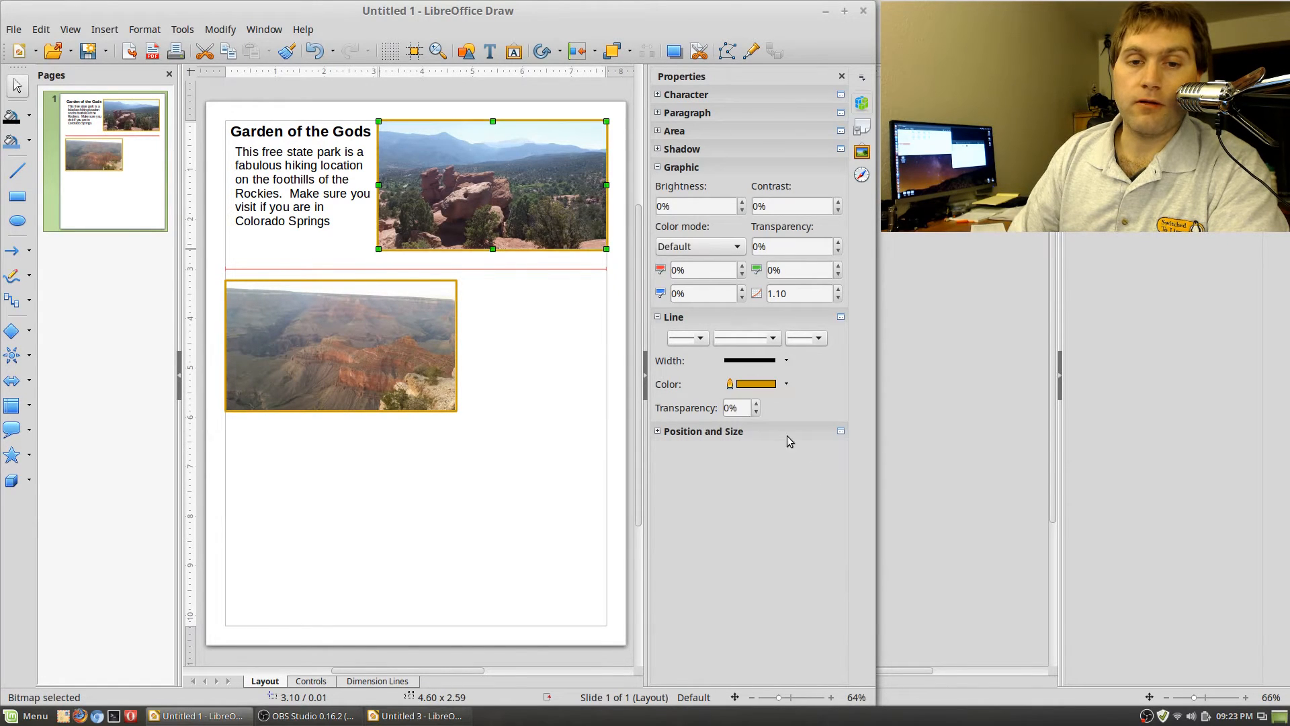
click(551, 408)
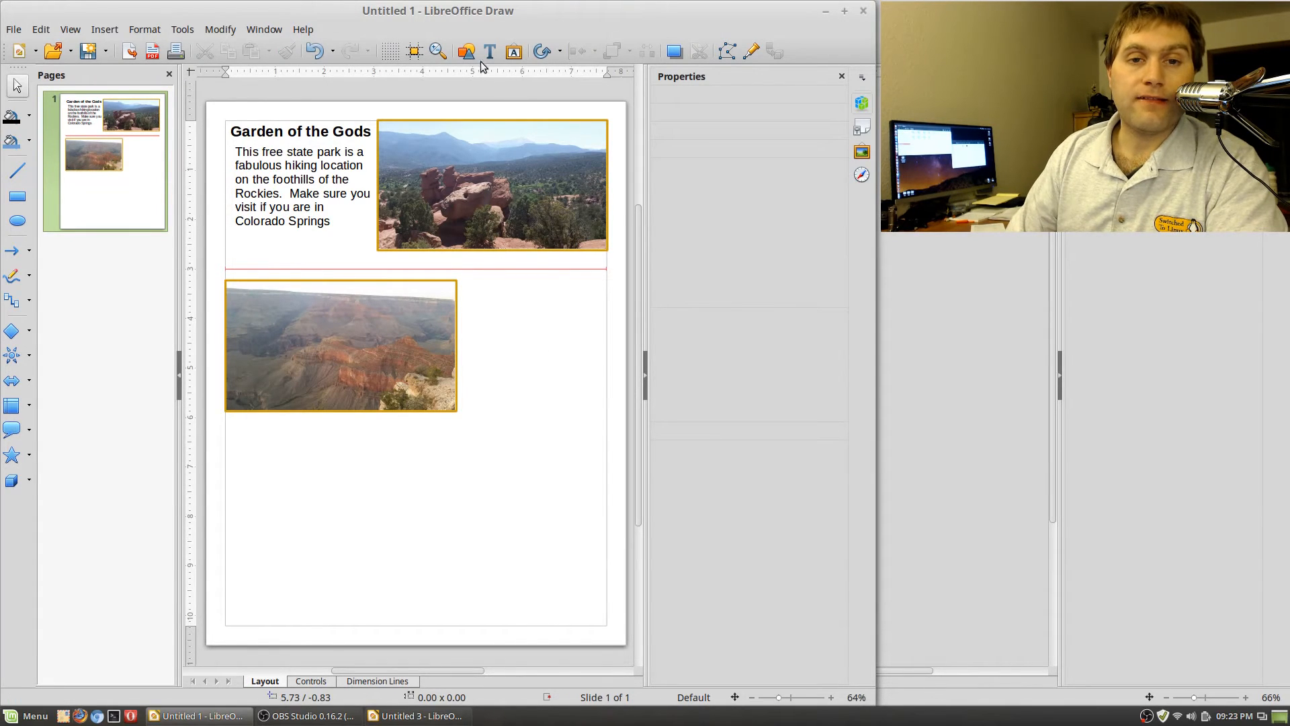
click(539, 54)
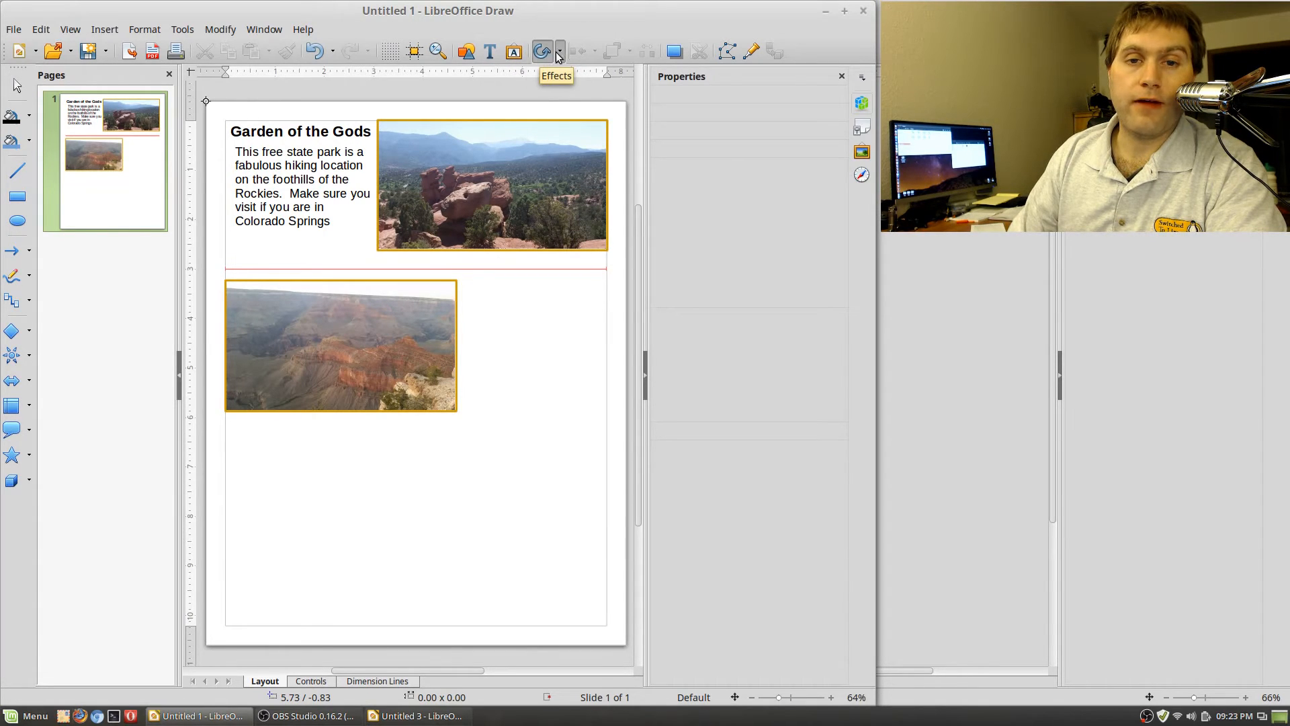
click(559, 53)
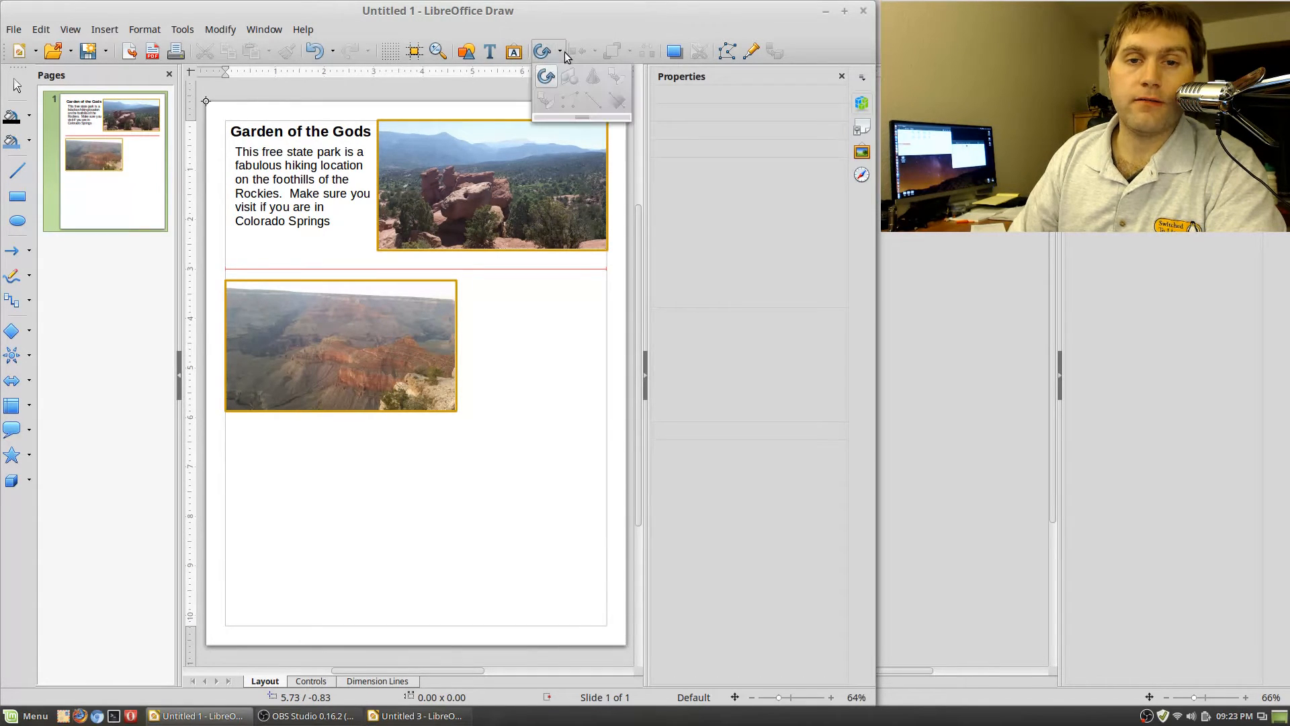
click(565, 53)
Add a text frame about 2.91 by 0.70 inches beside the canyon photo's upper-right corner and enter "Grand Canyon"
click(492, 54)
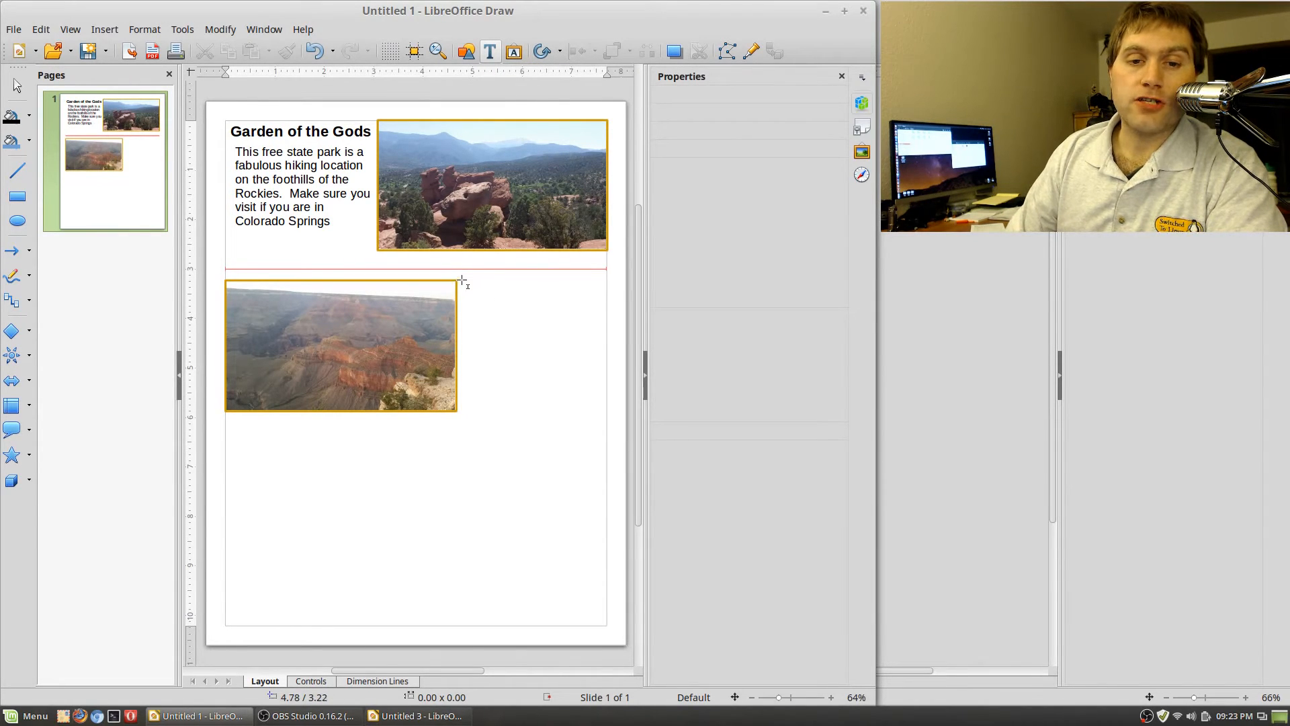
drag(462, 280, 606, 313)
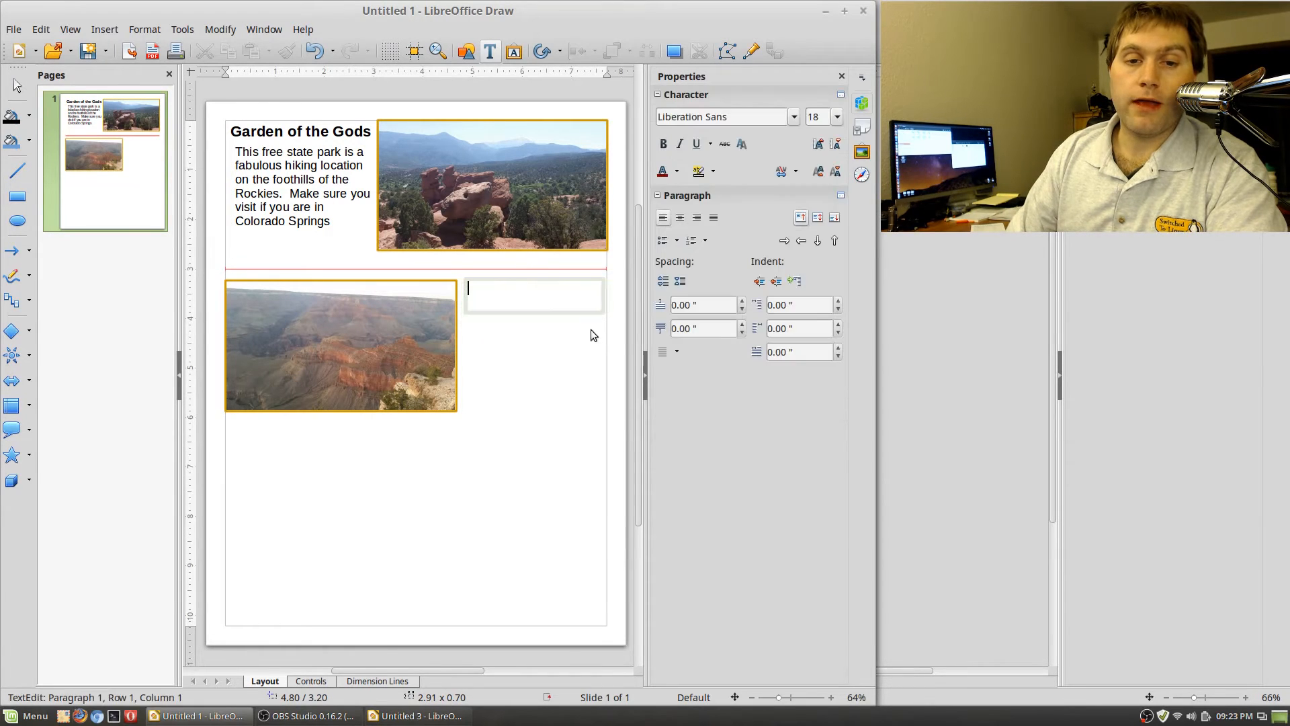
text(Grand)
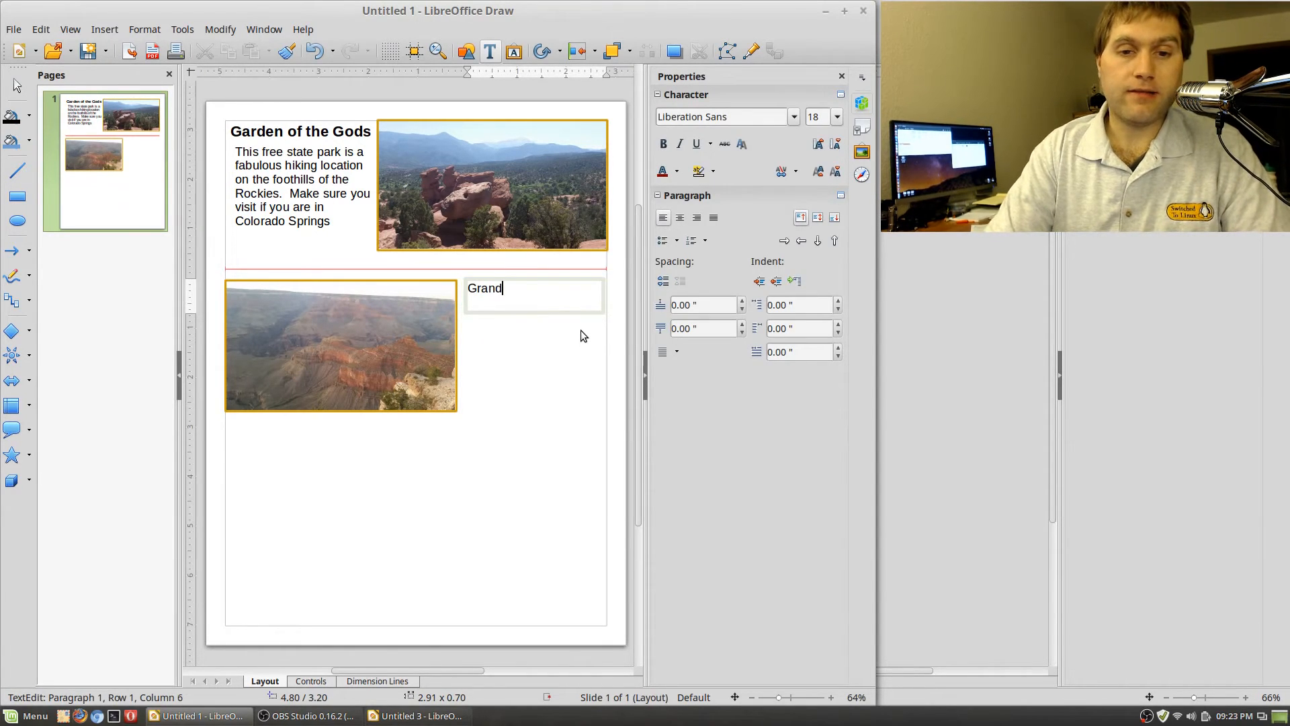
text( Canyon)
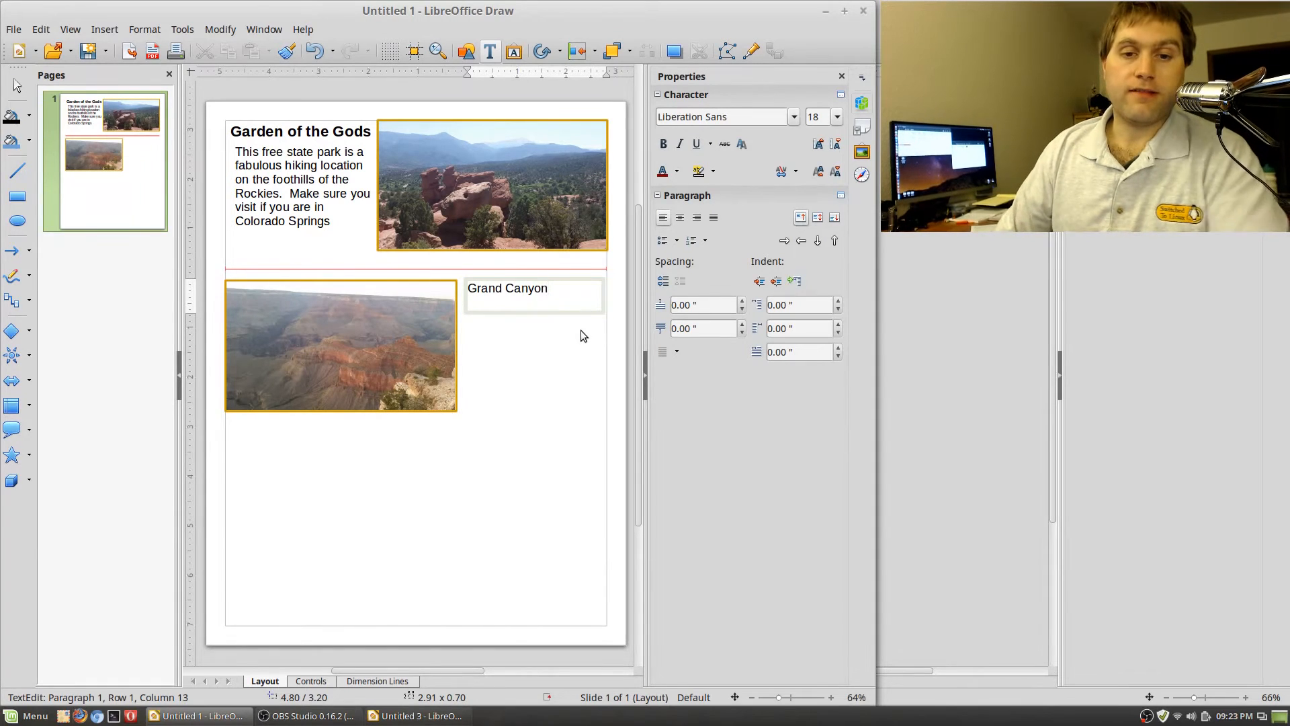
Format the Grand Canyon heading as 20 pt bold and shorten its text frame to about 0.50 inches high
click(836, 118)
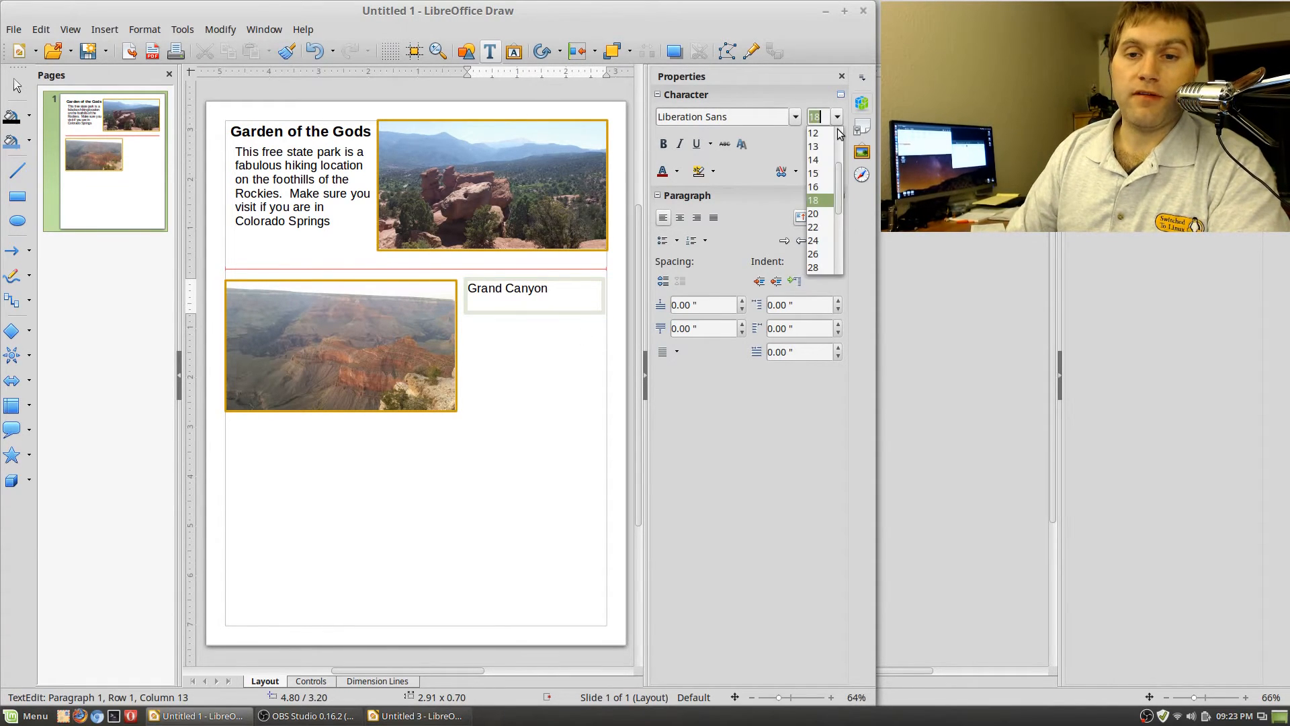
click(816, 214)
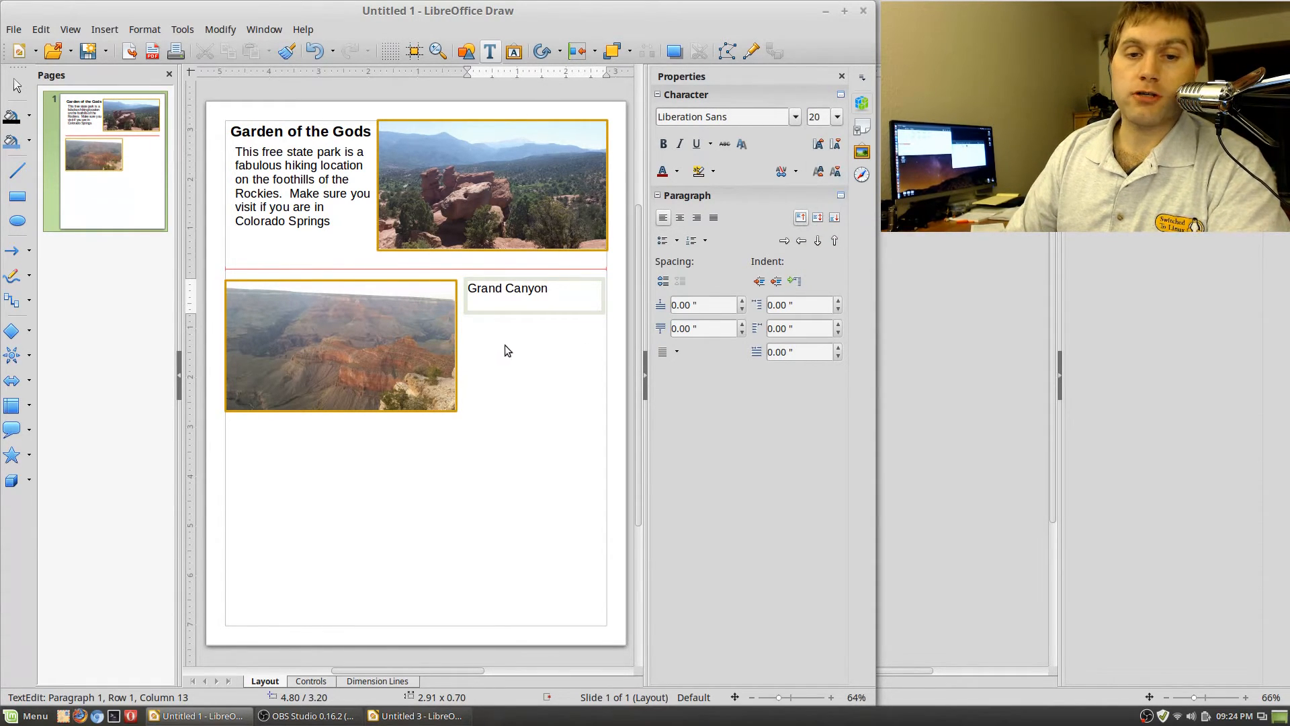
key(Escape)
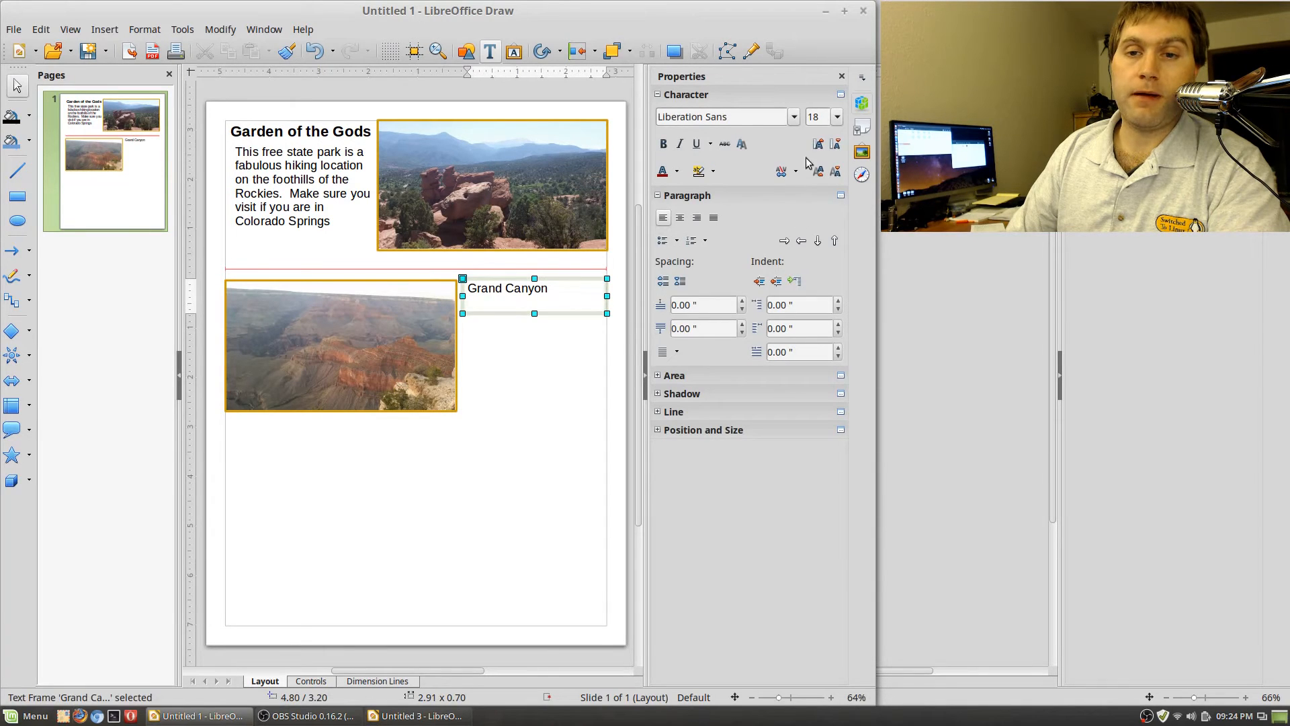
click(836, 117)
click(811, 201)
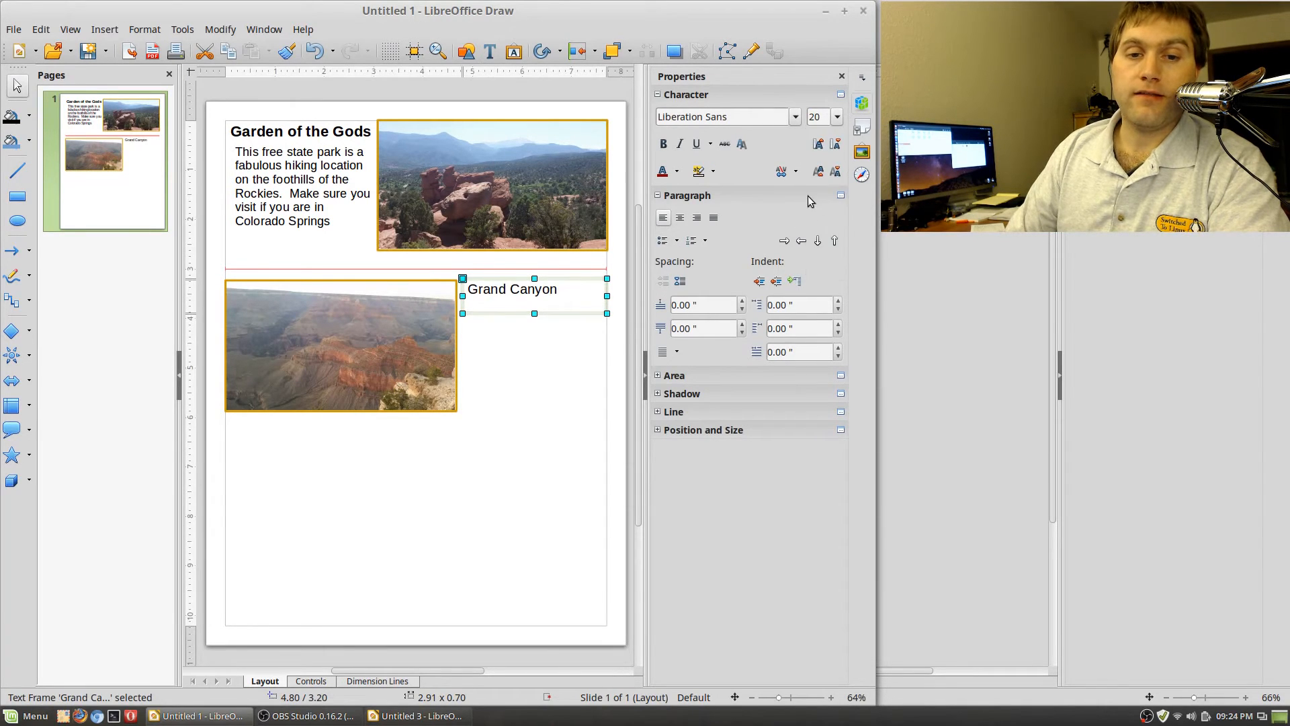
click(663, 144)
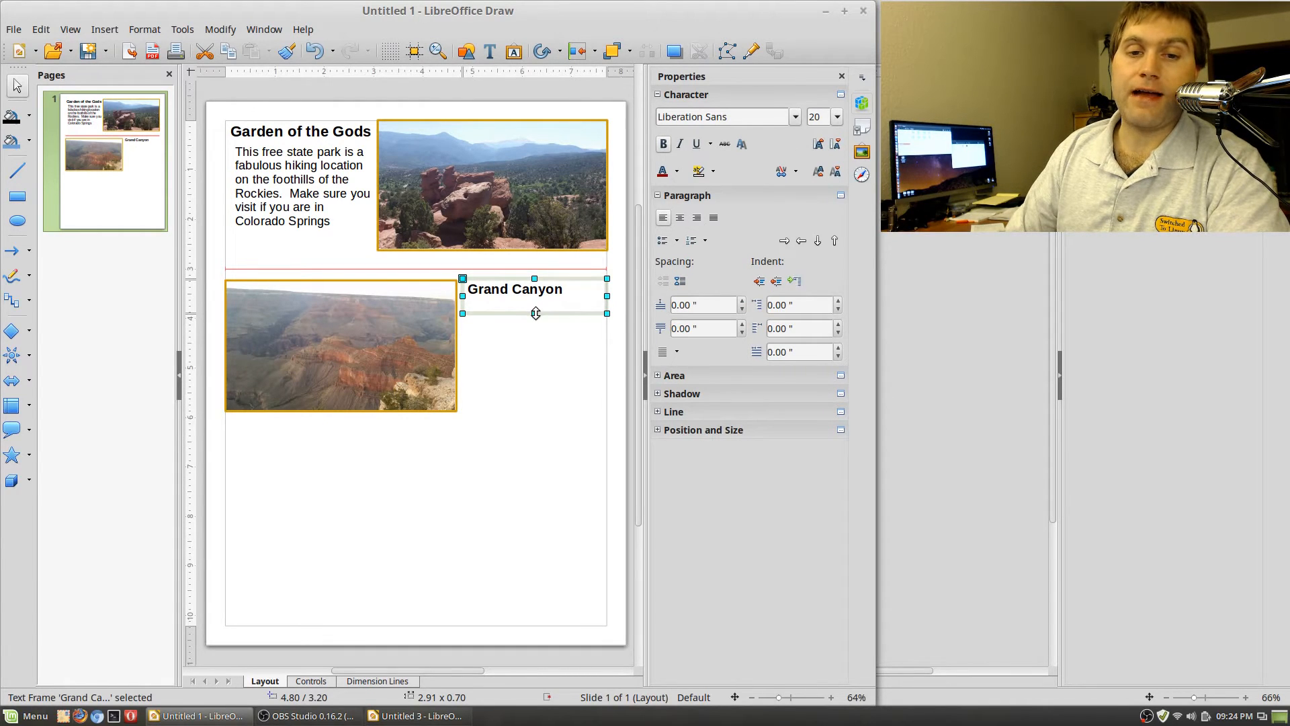
drag(535, 313, 536, 303)
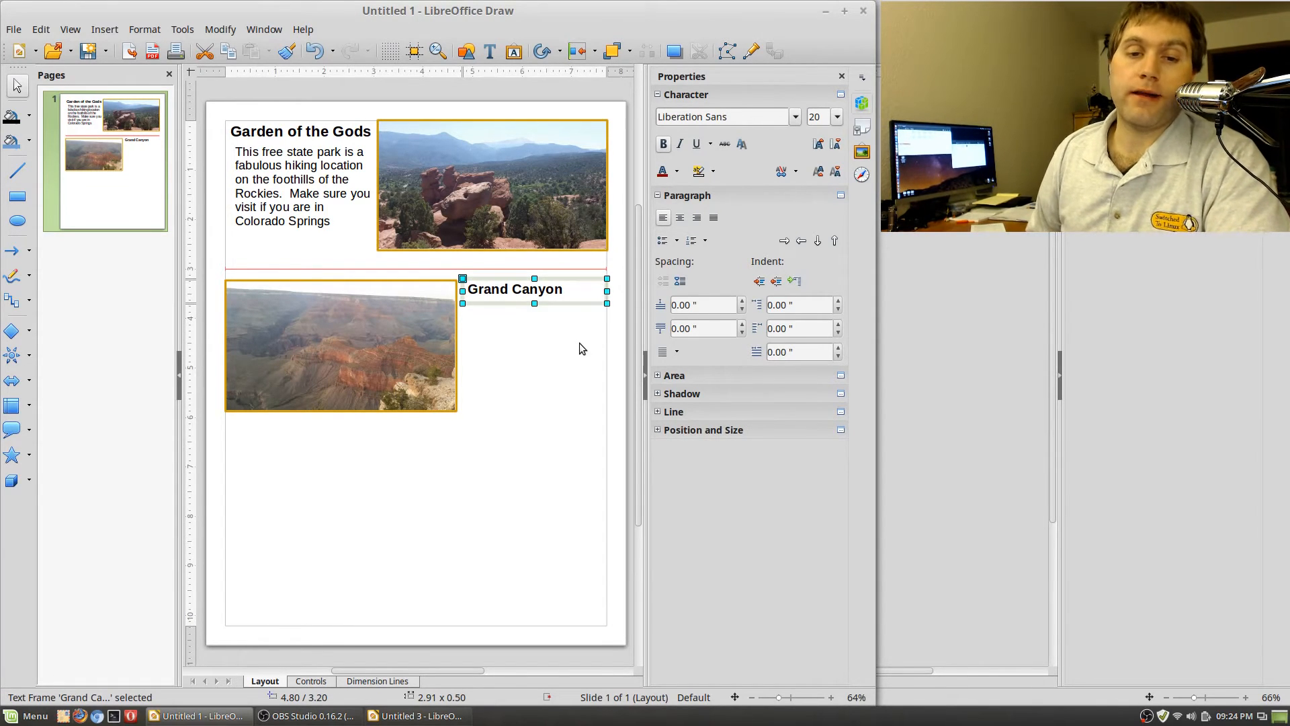
Add a text box about 2.75 by 2.20 inches below the canyon heading reading "North central Arizona you will find a really big hole in the ground…."
click(491, 52)
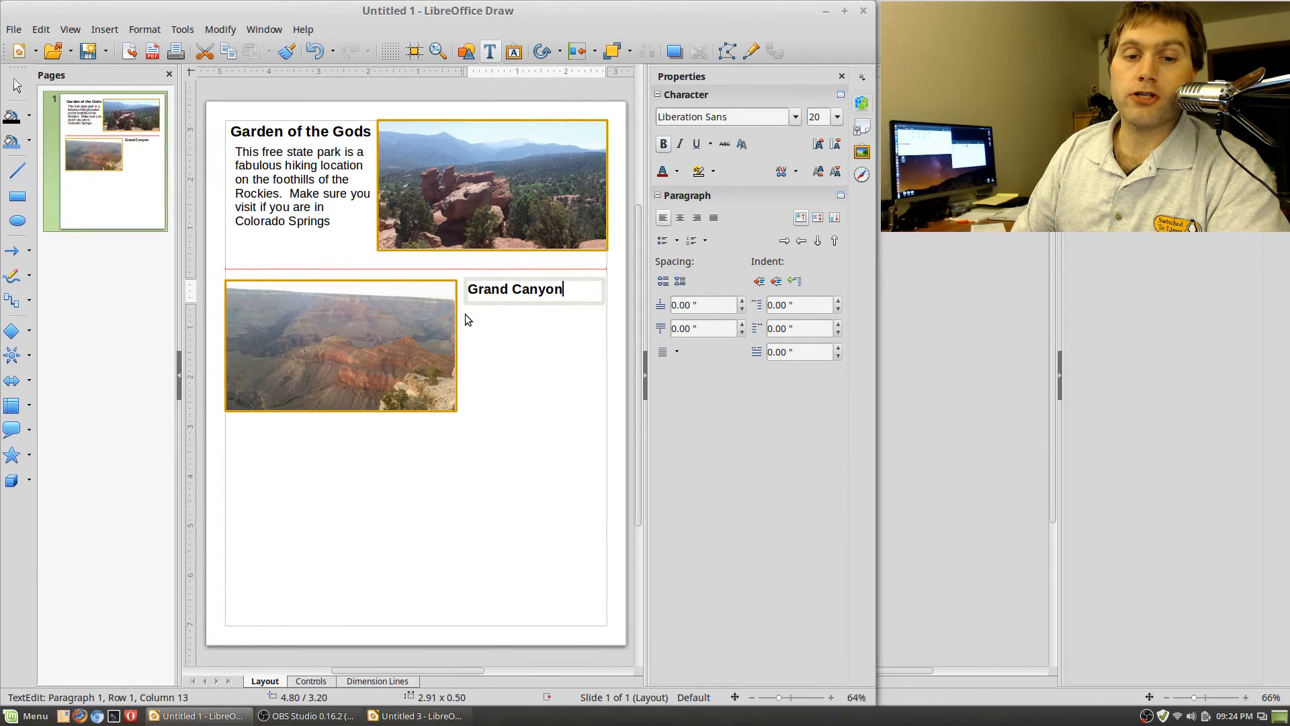
drag(465, 314, 580, 395)
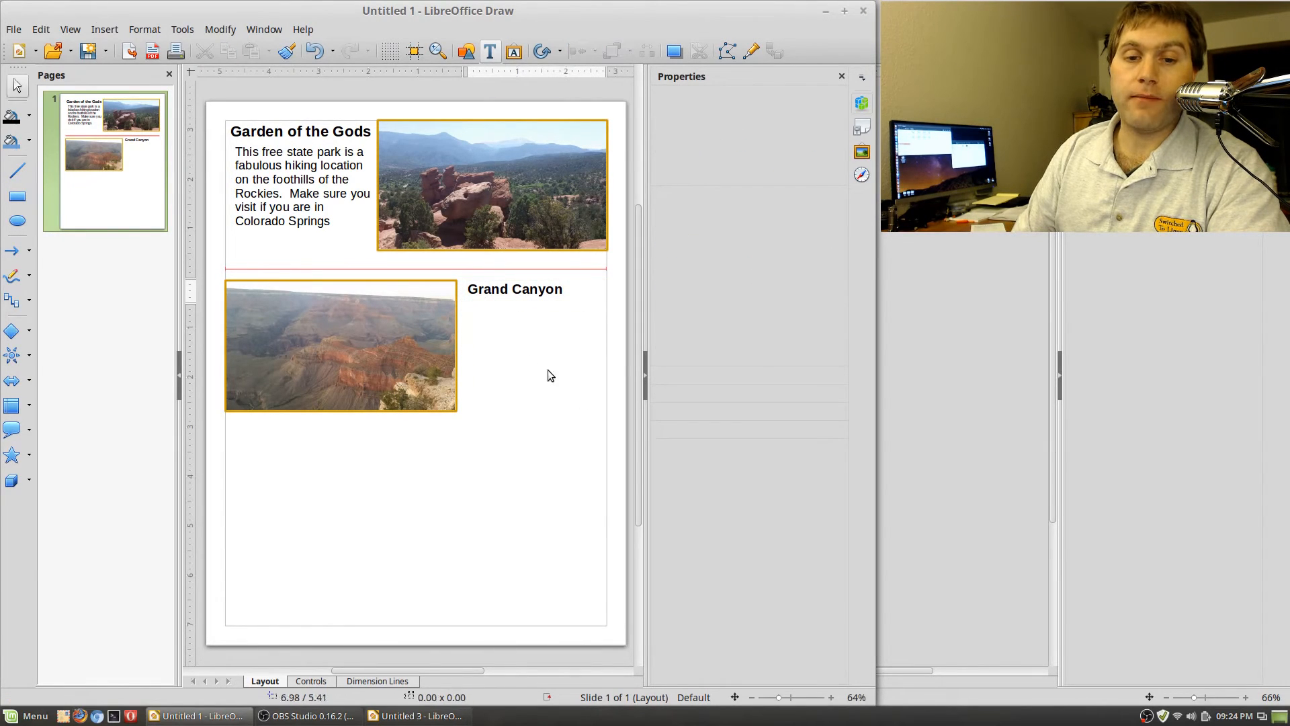
click(490, 51)
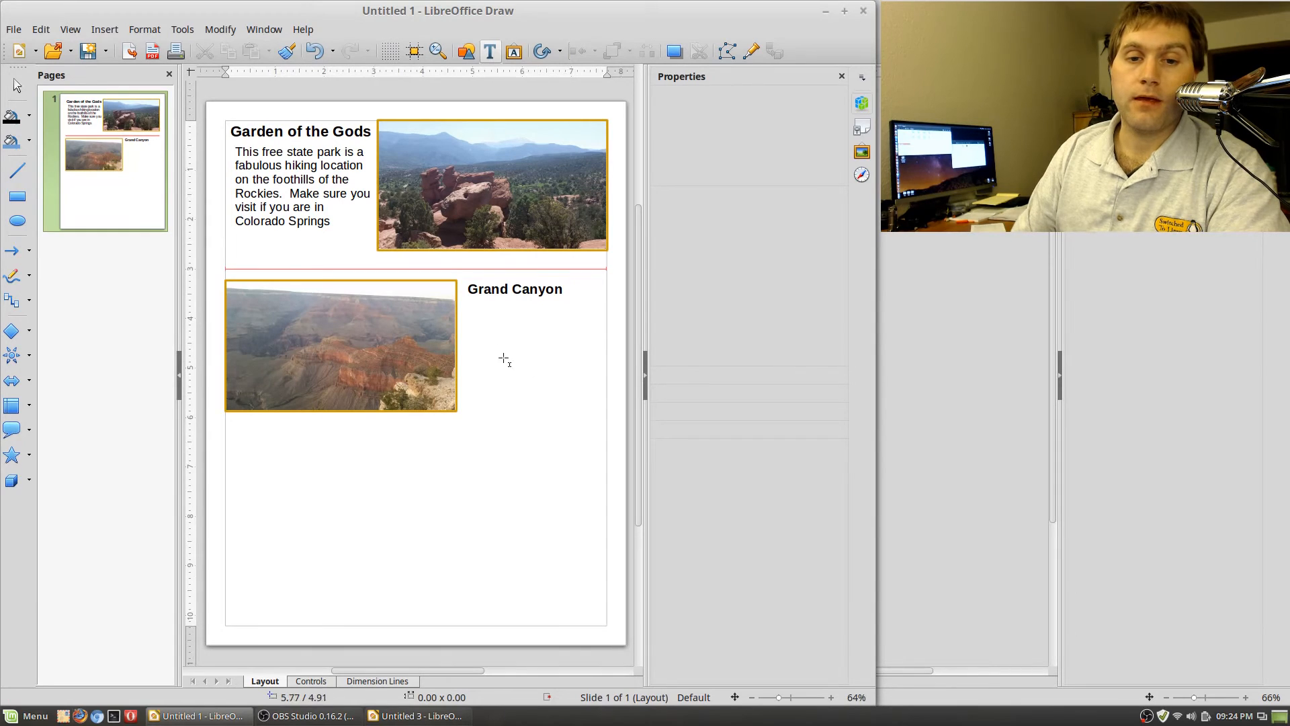
drag(466, 308, 602, 413)
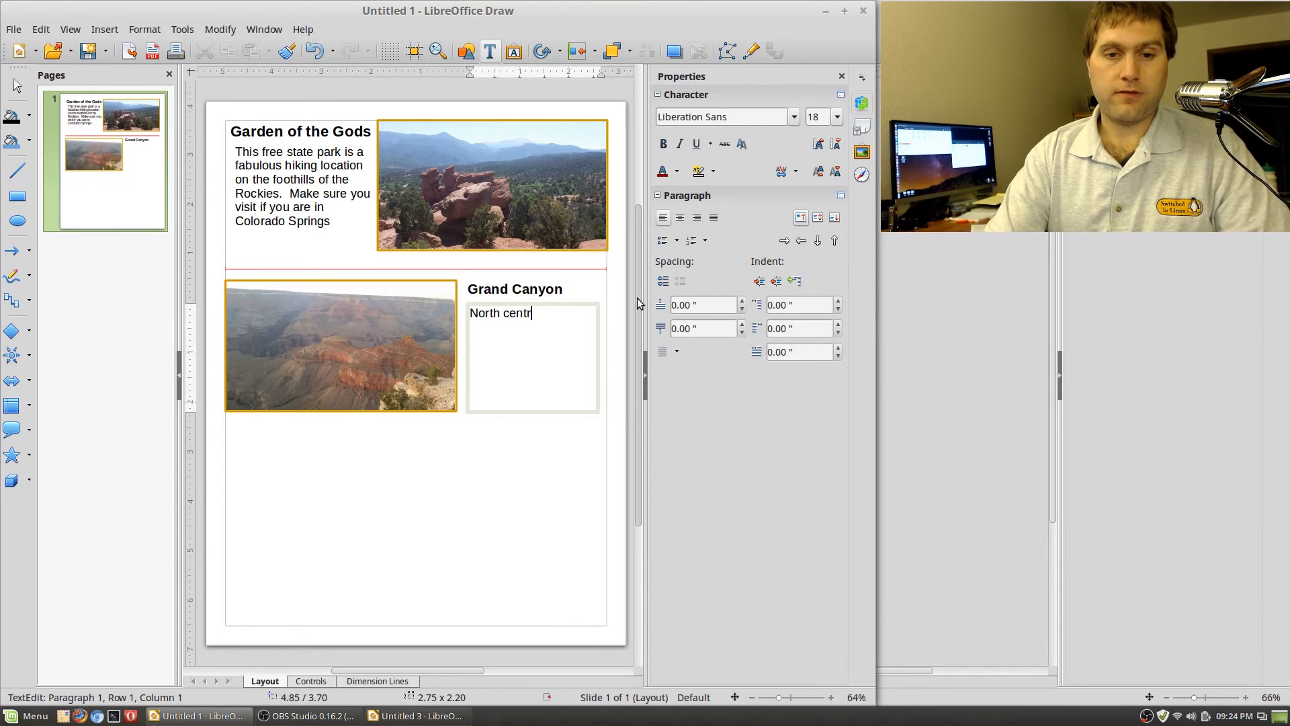
key(BackSpace)
text(ri)
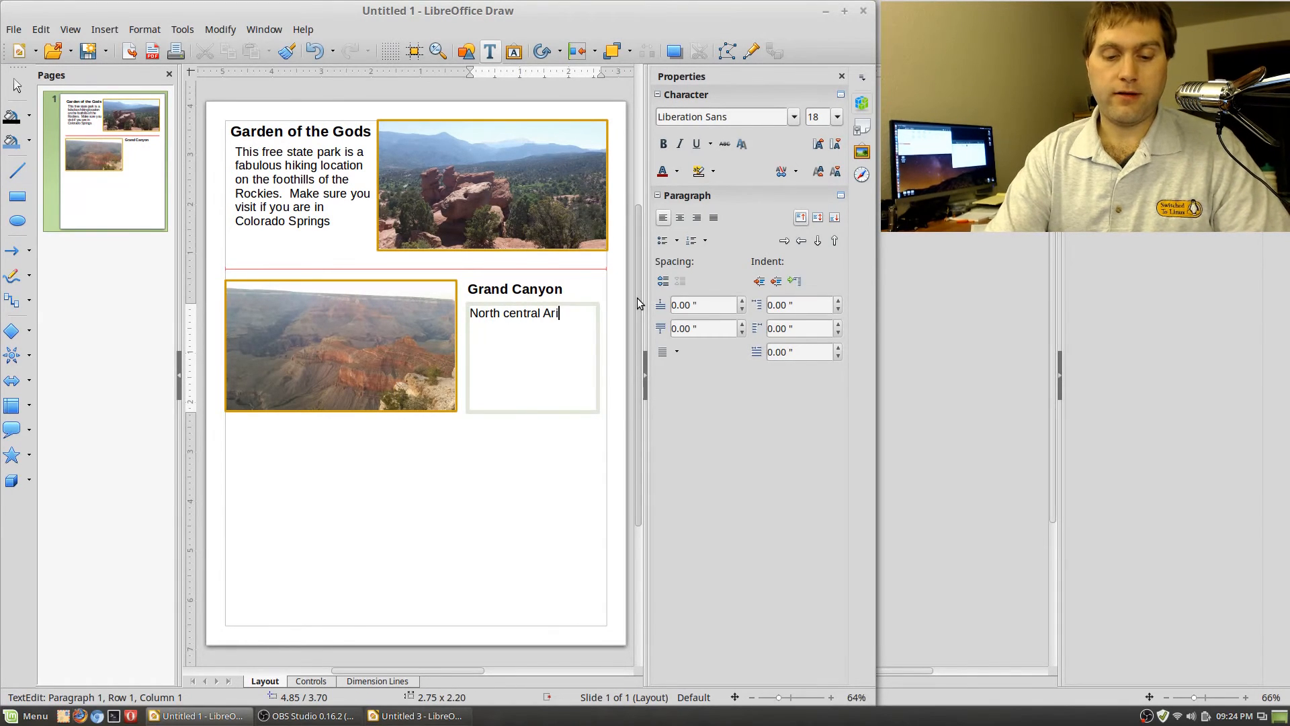
text(zona you will find )
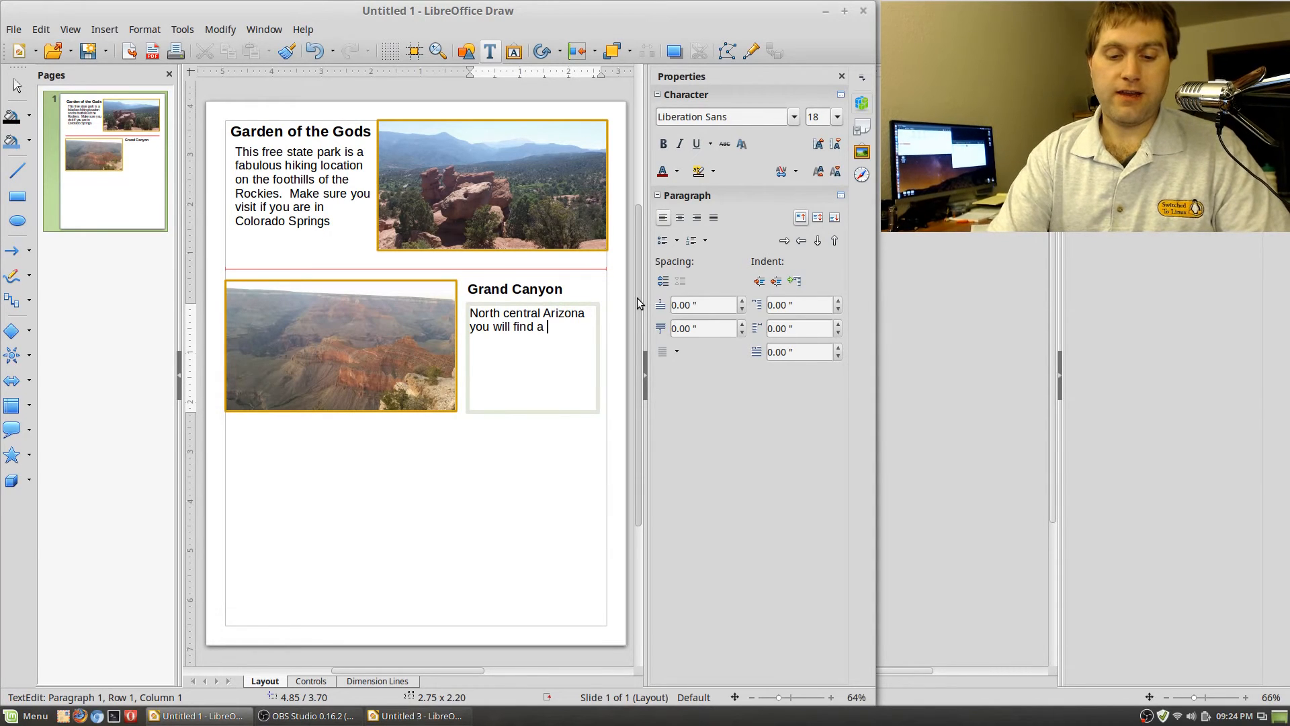
text(a really big )
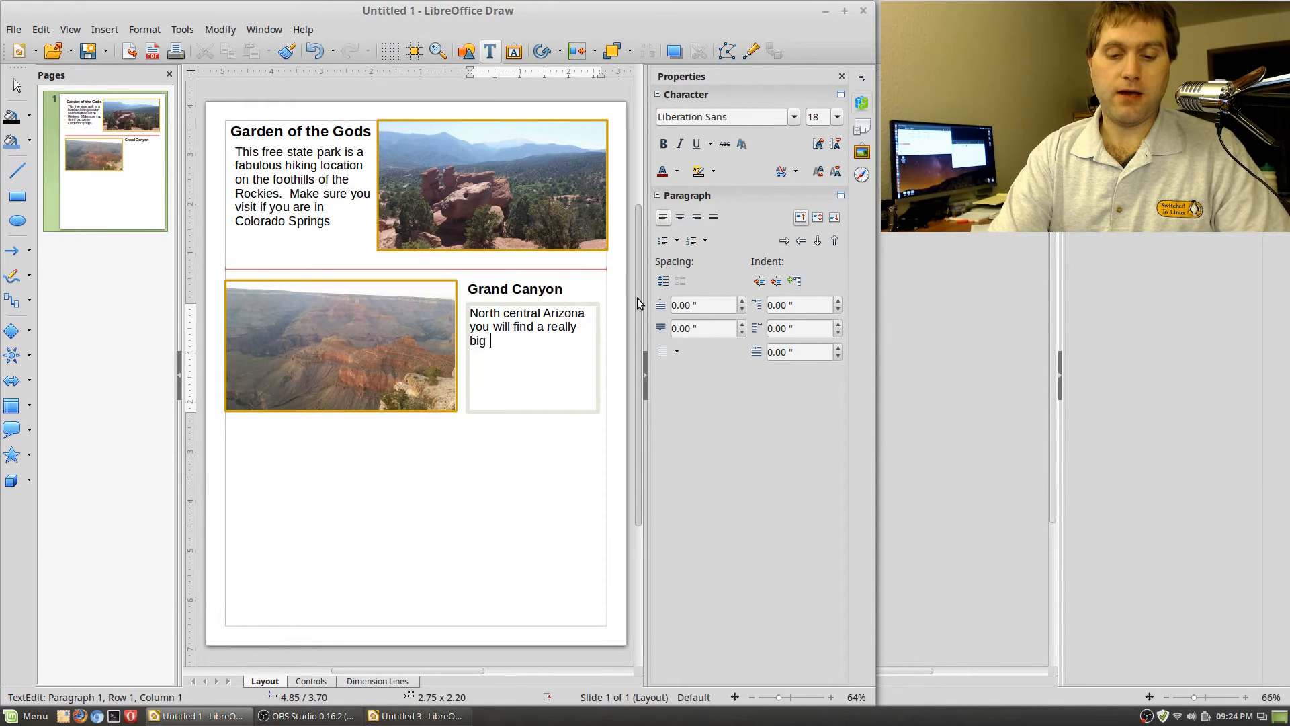
text(hole in the gro)
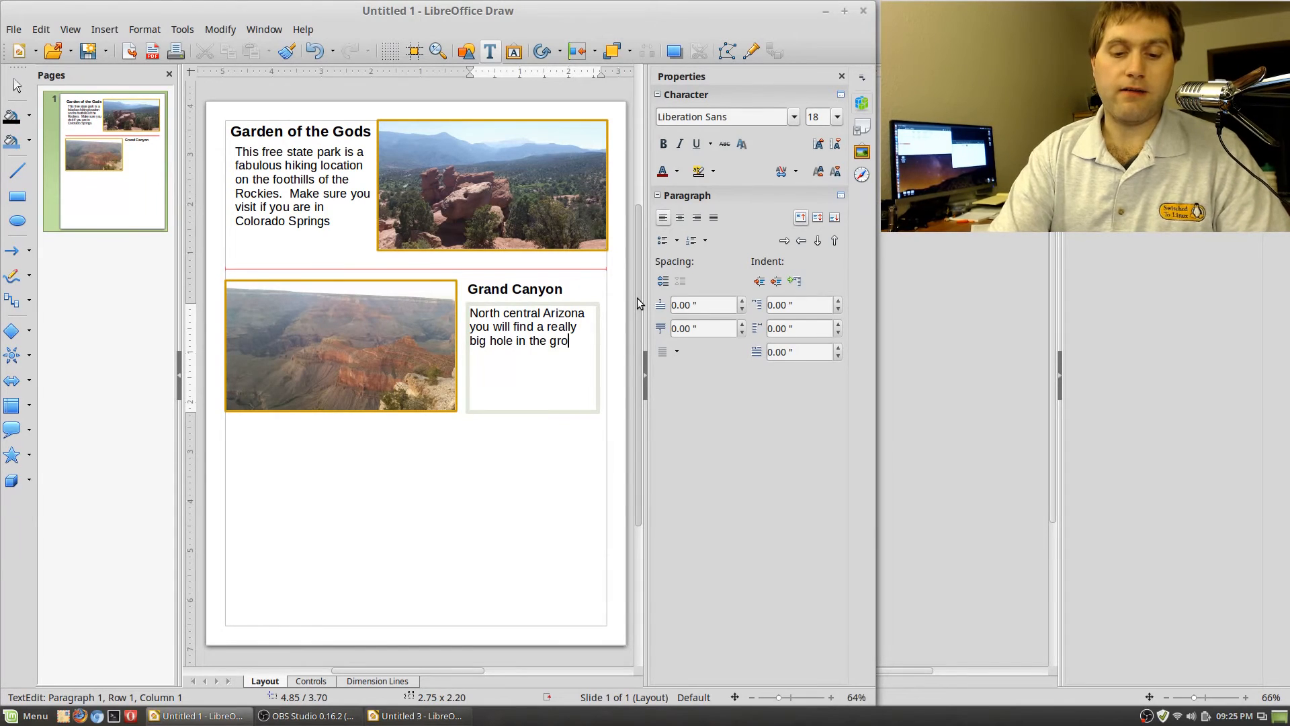
text(und....)
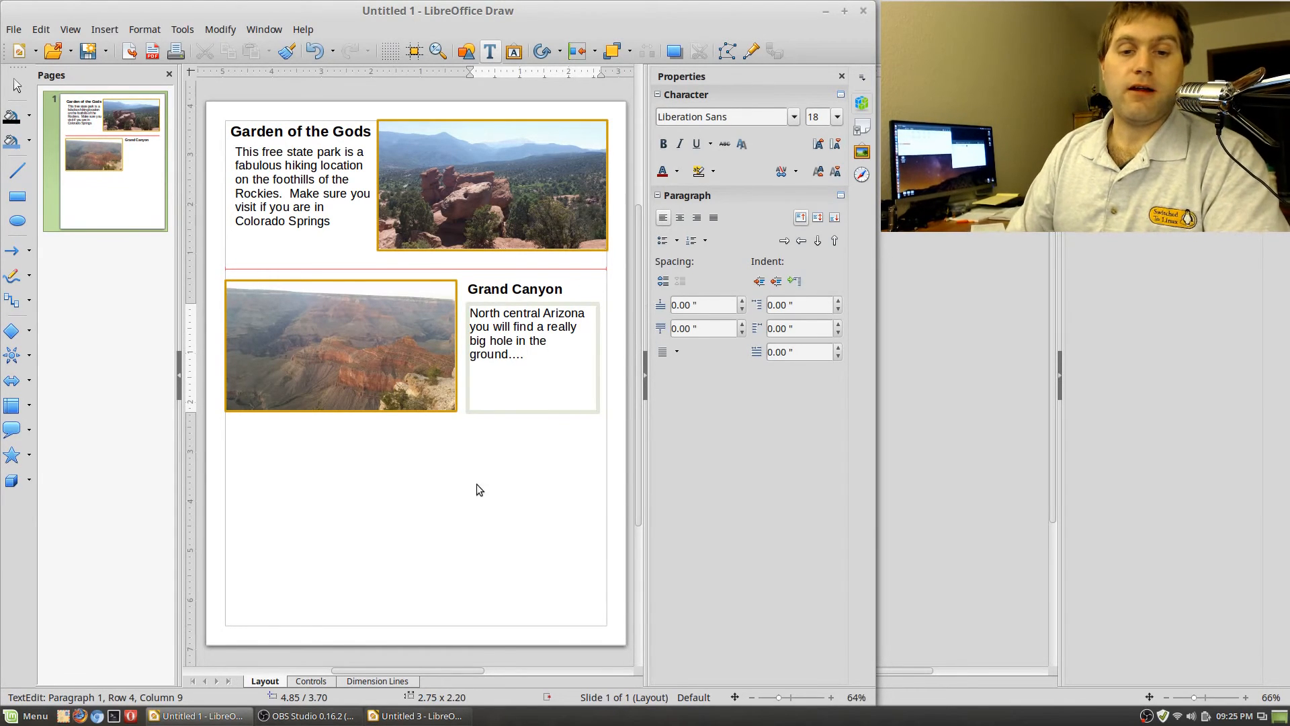
click(473, 487)
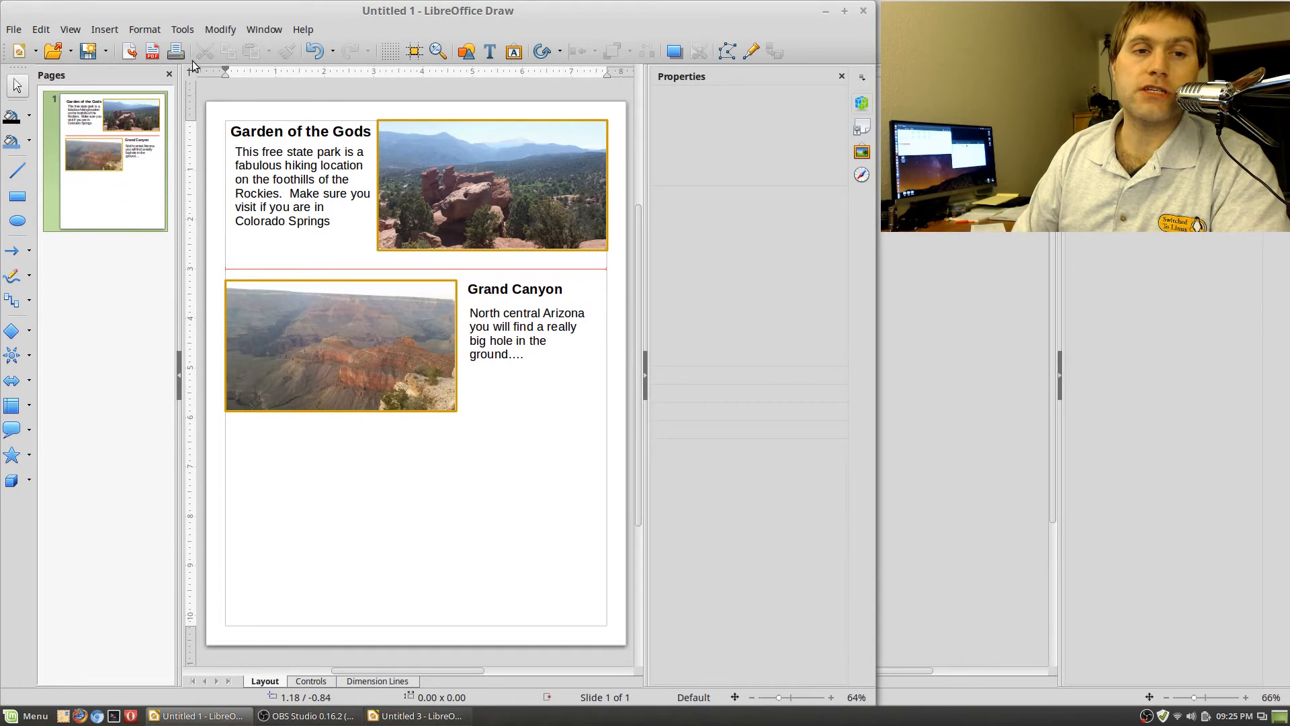
Export the page as a PDF with the default options, saving it to the Desktop under the name test
click(41, 29)
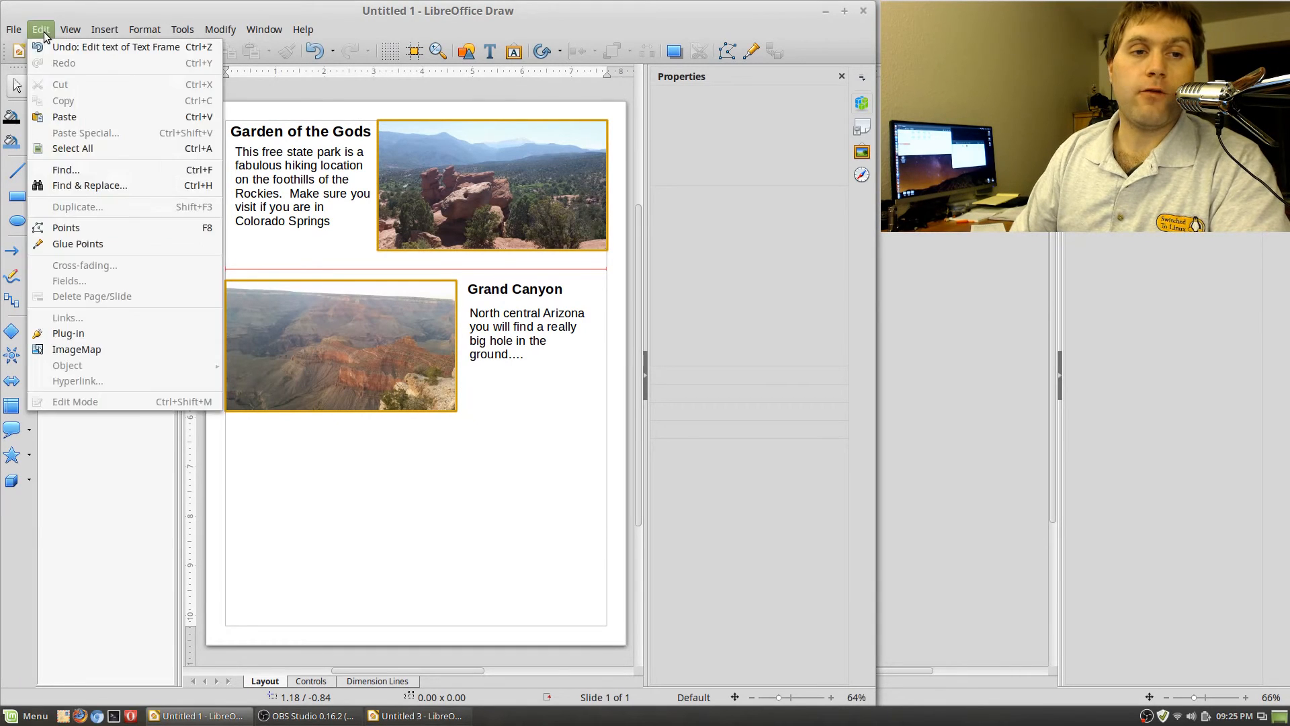
mouse_move(13, 29)
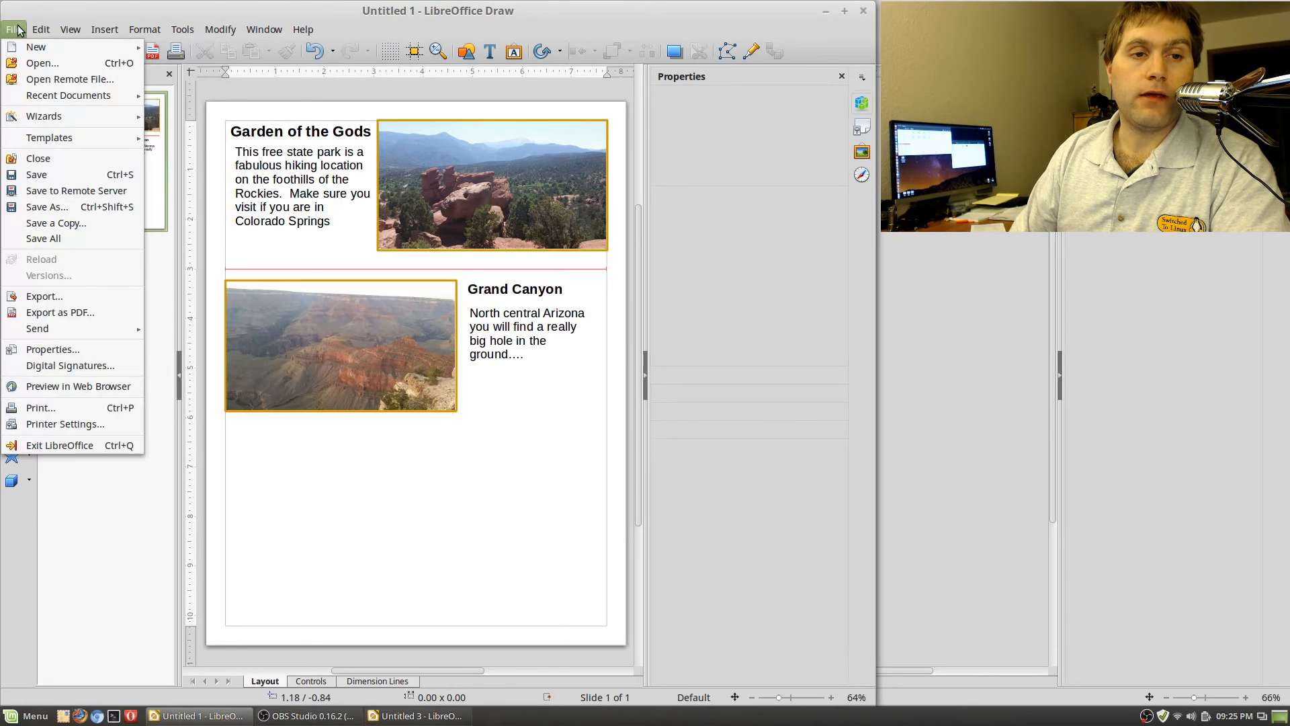
click(73, 317)
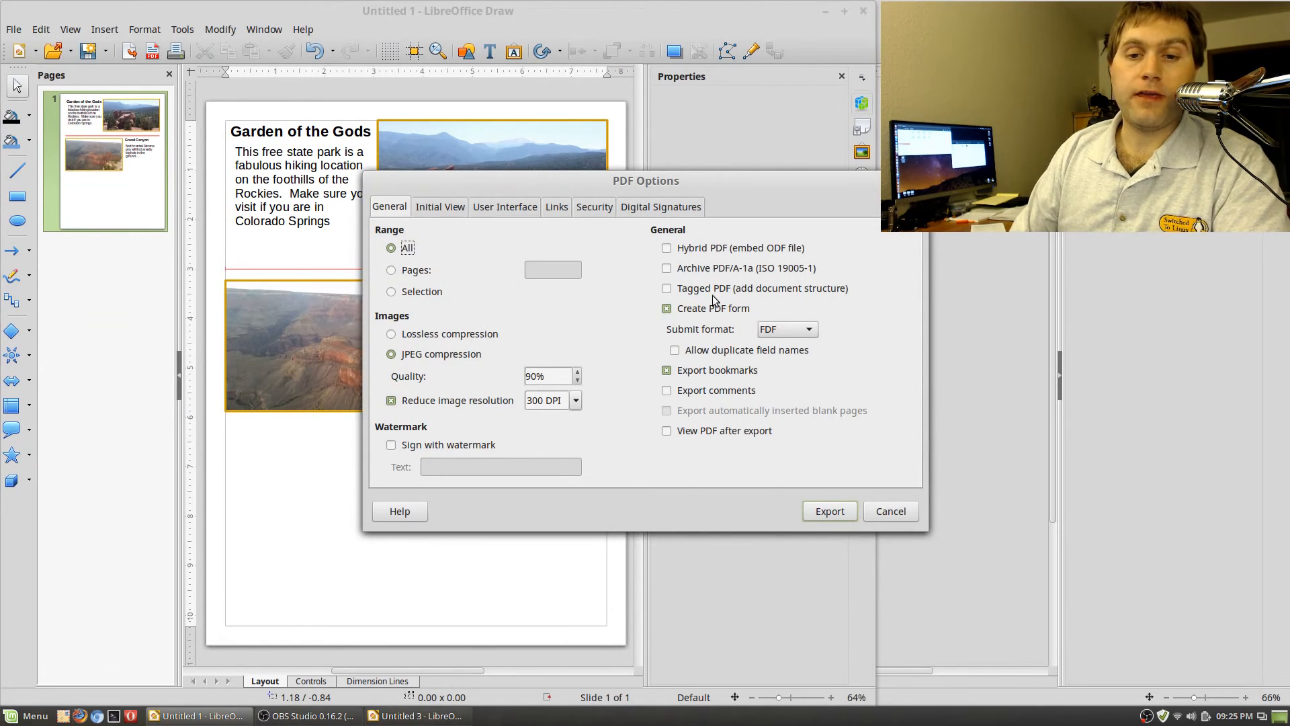
click(441, 206)
click(396, 213)
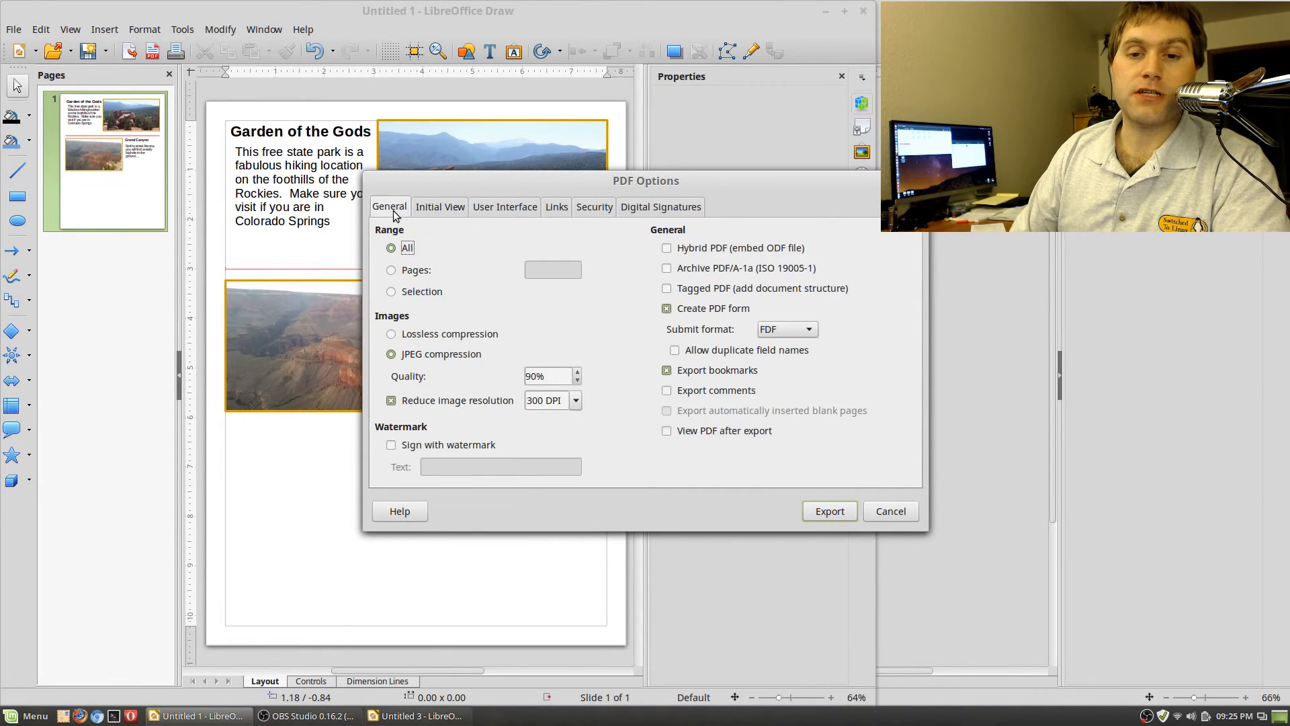
click(831, 511)
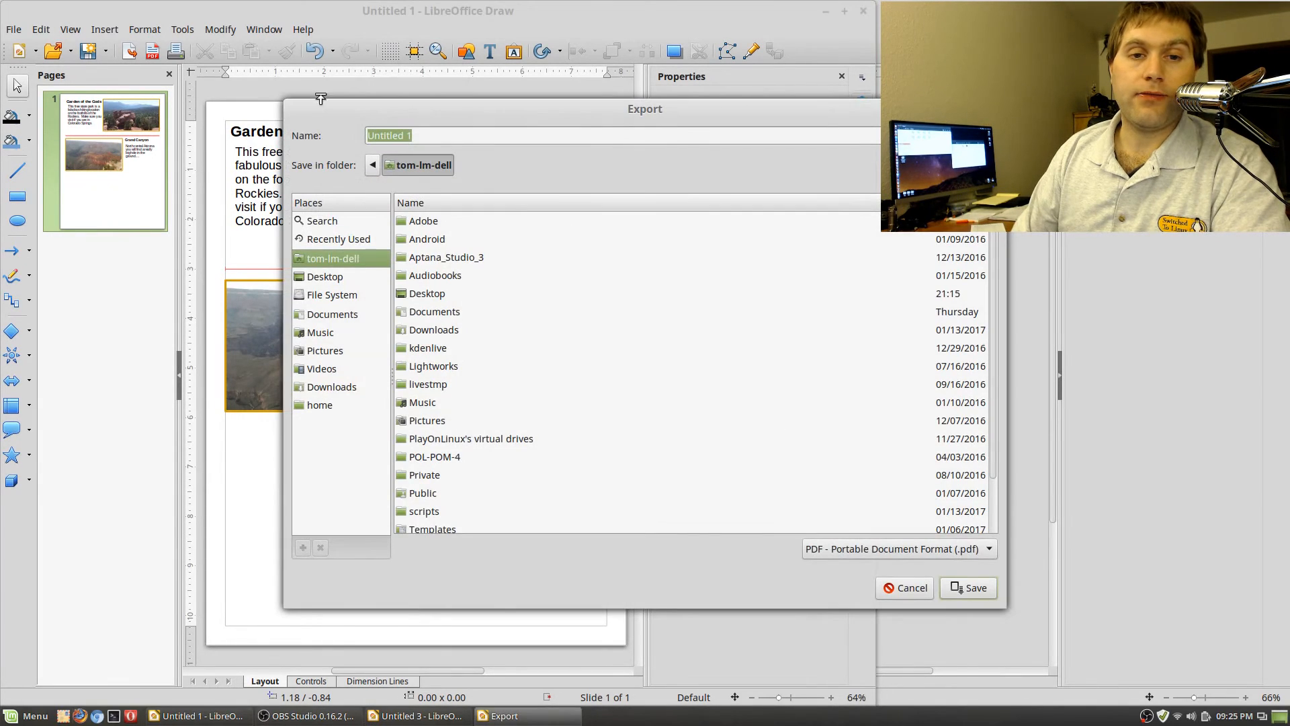
click(339, 276)
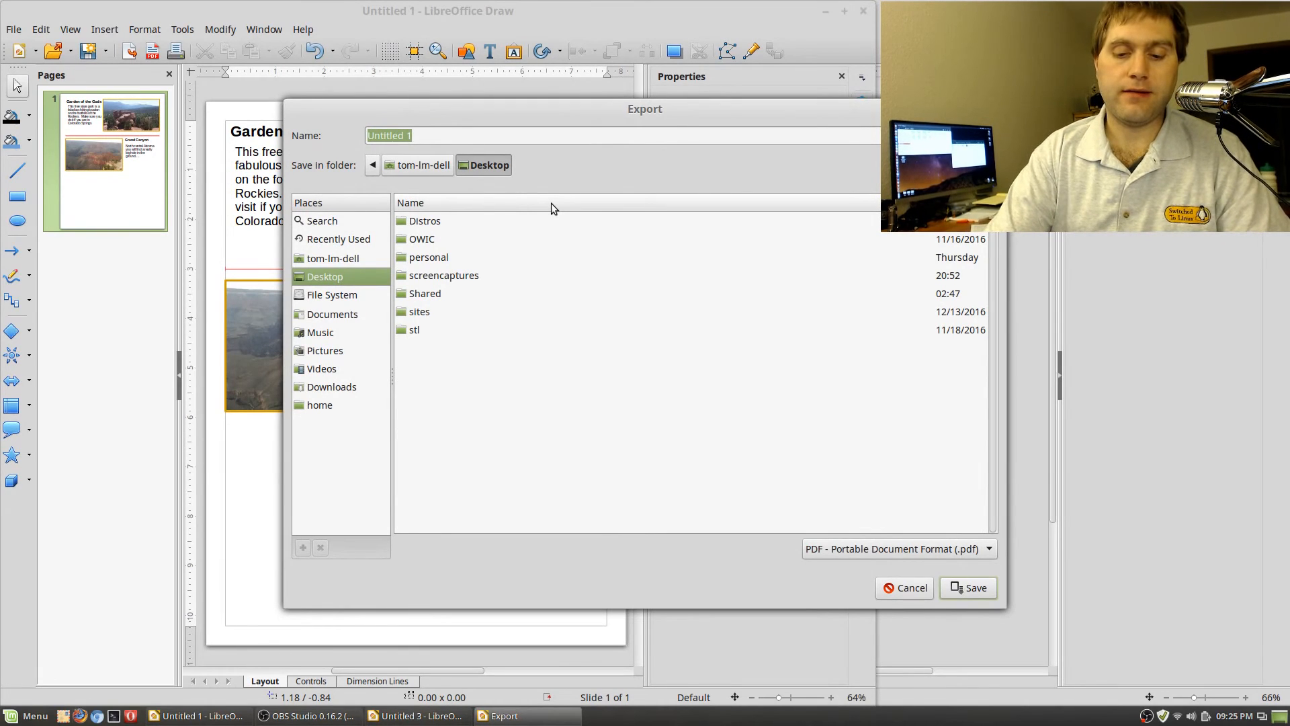
text(test)
key(Return)
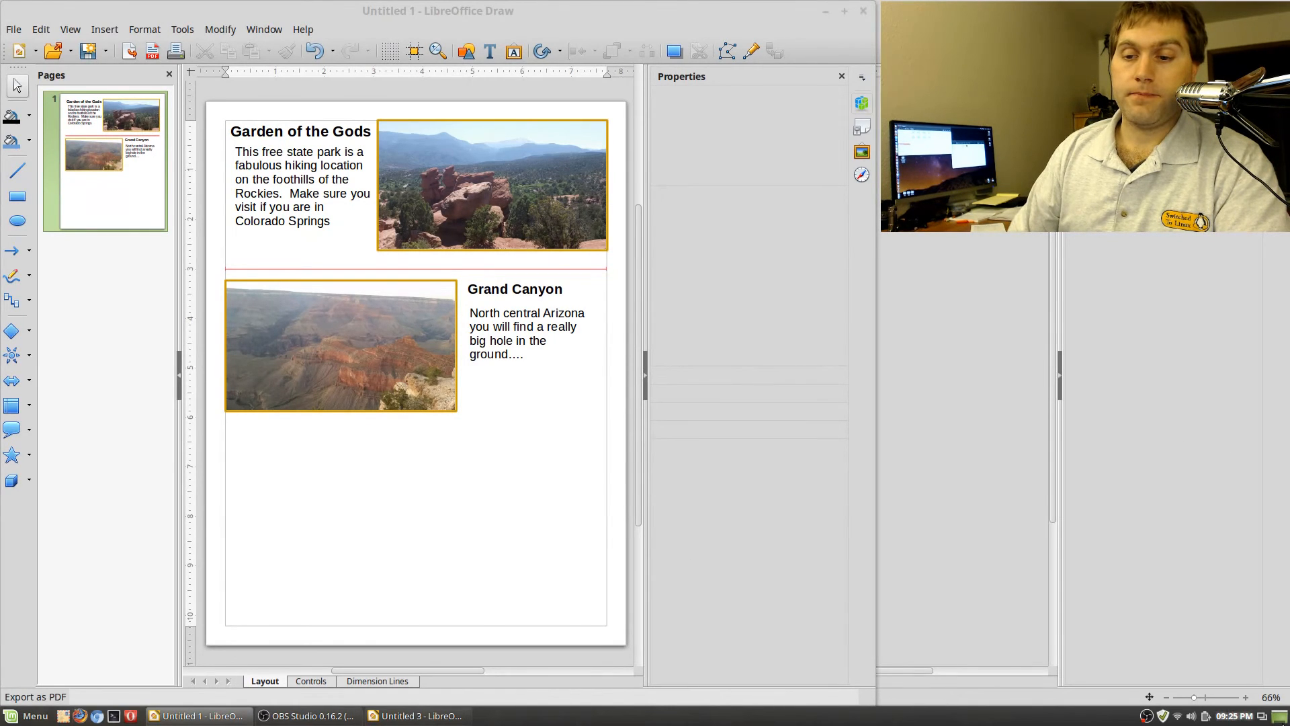
Open the exported west.pdf from the desktop in the document viewer and move its window so the page is in view
click(1280, 717)
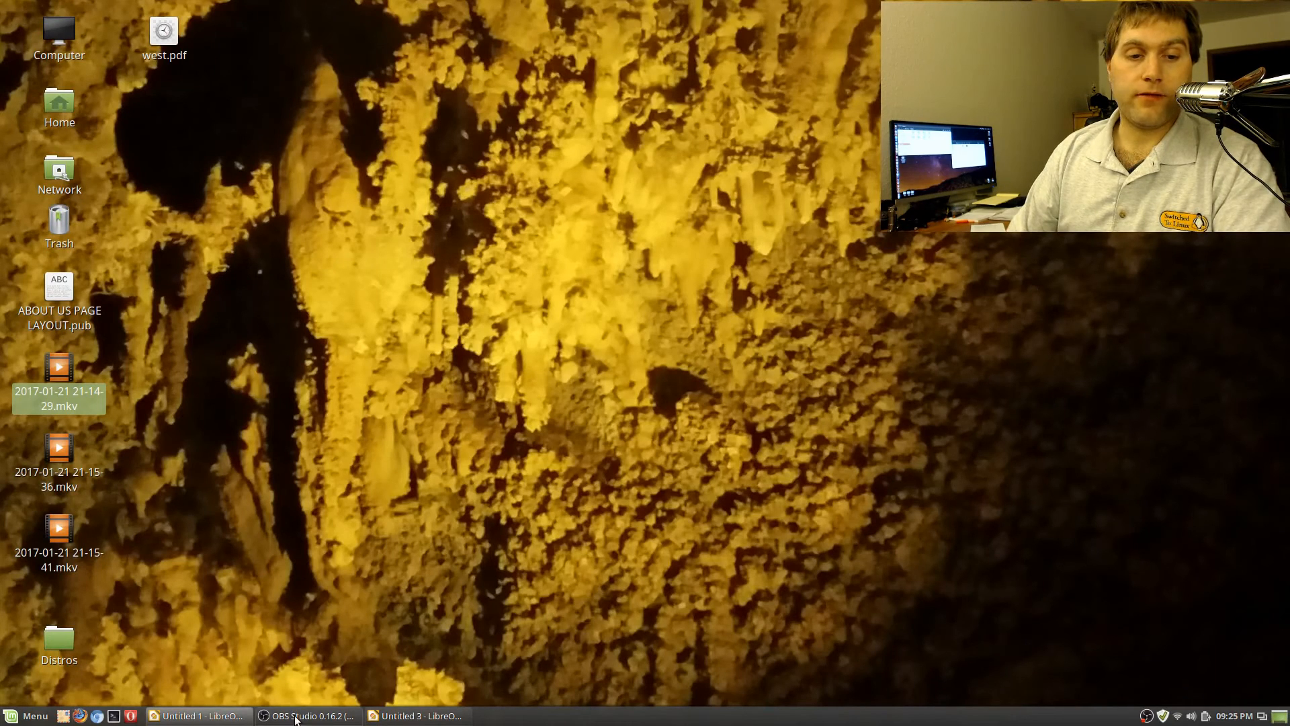
double_click(175, 35)
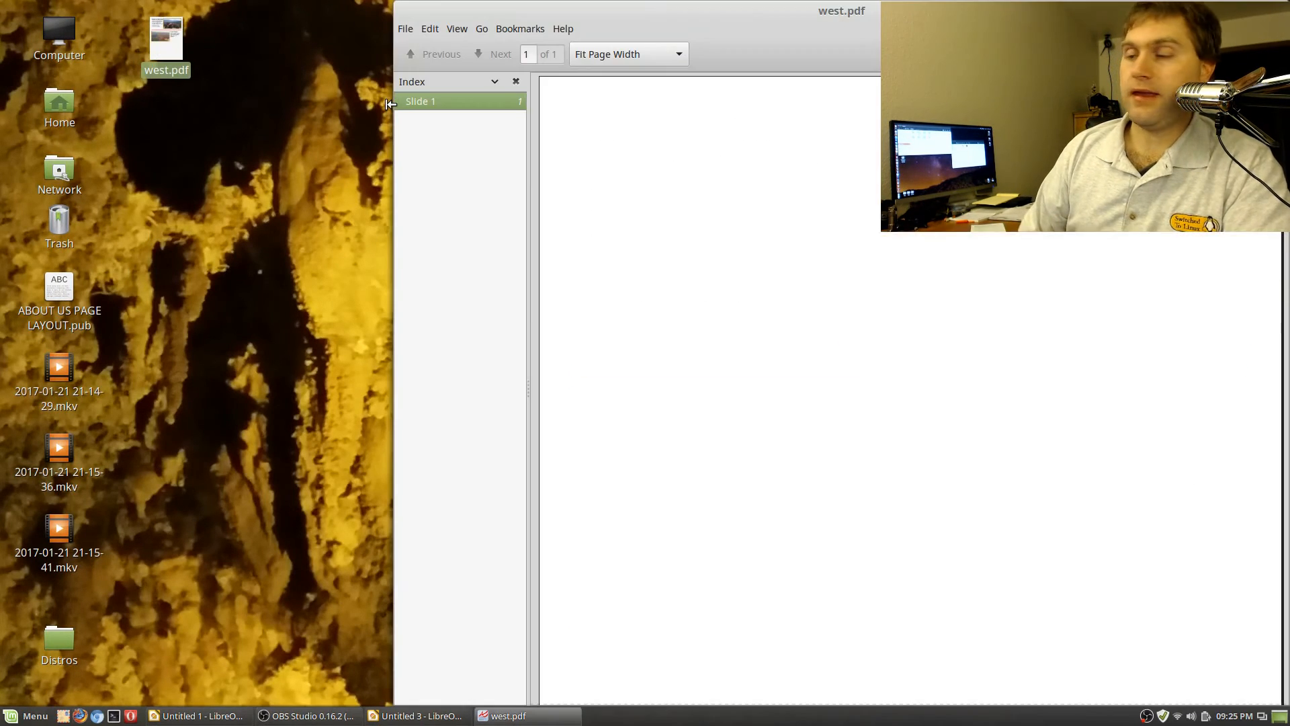
drag(716, 13, 418, 1)
drag(763, 12, 696, 34)
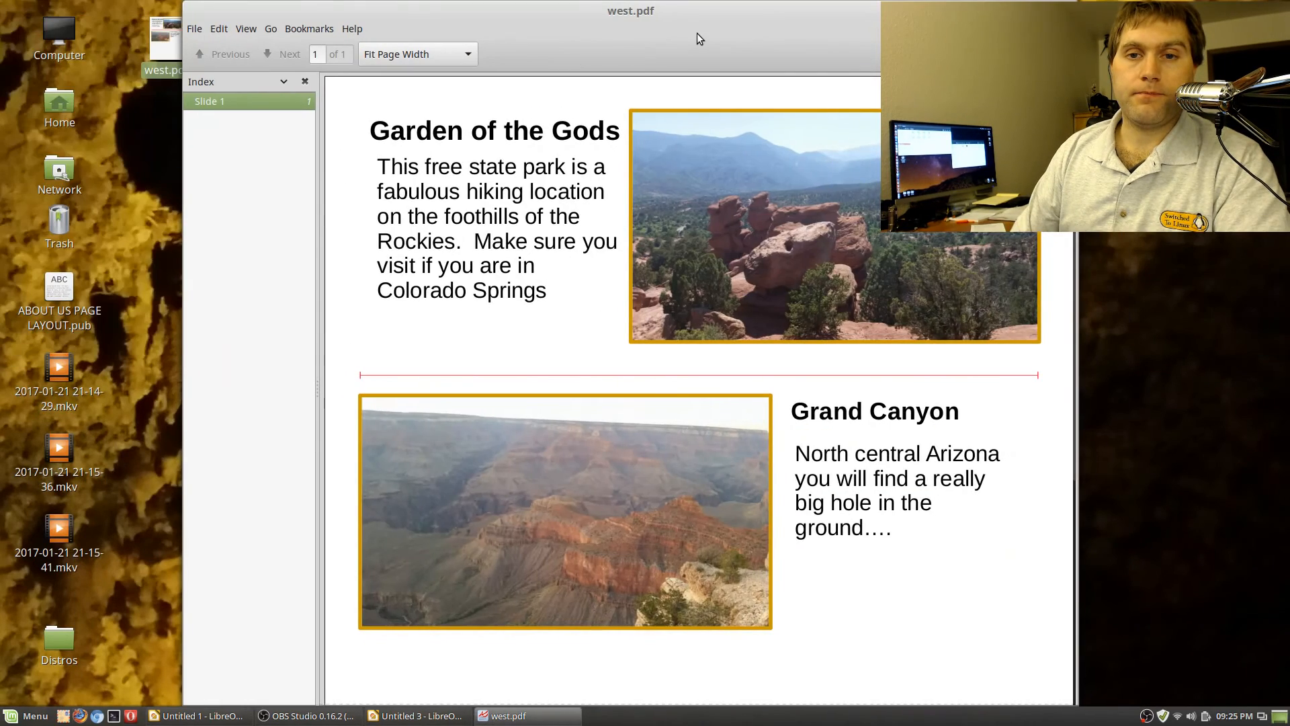
Examine the exported PDF page from top to bottom, checking the headings, text, bordered photos and dividing line
scroll(703, 282, down, 5)
scroll(698, 302, down, 2)
scroll(697, 302, up, 5)
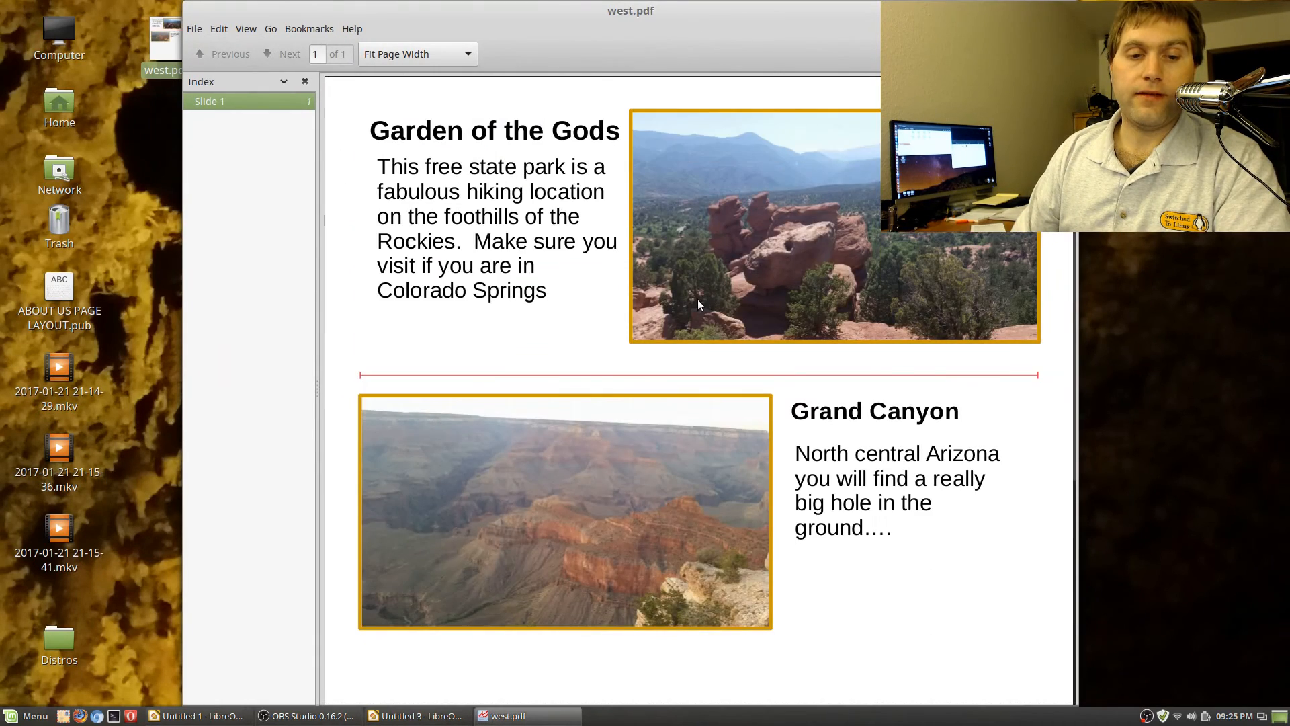
scroll(572, 166, down, 1)
scroll(571, 166, up, 1)
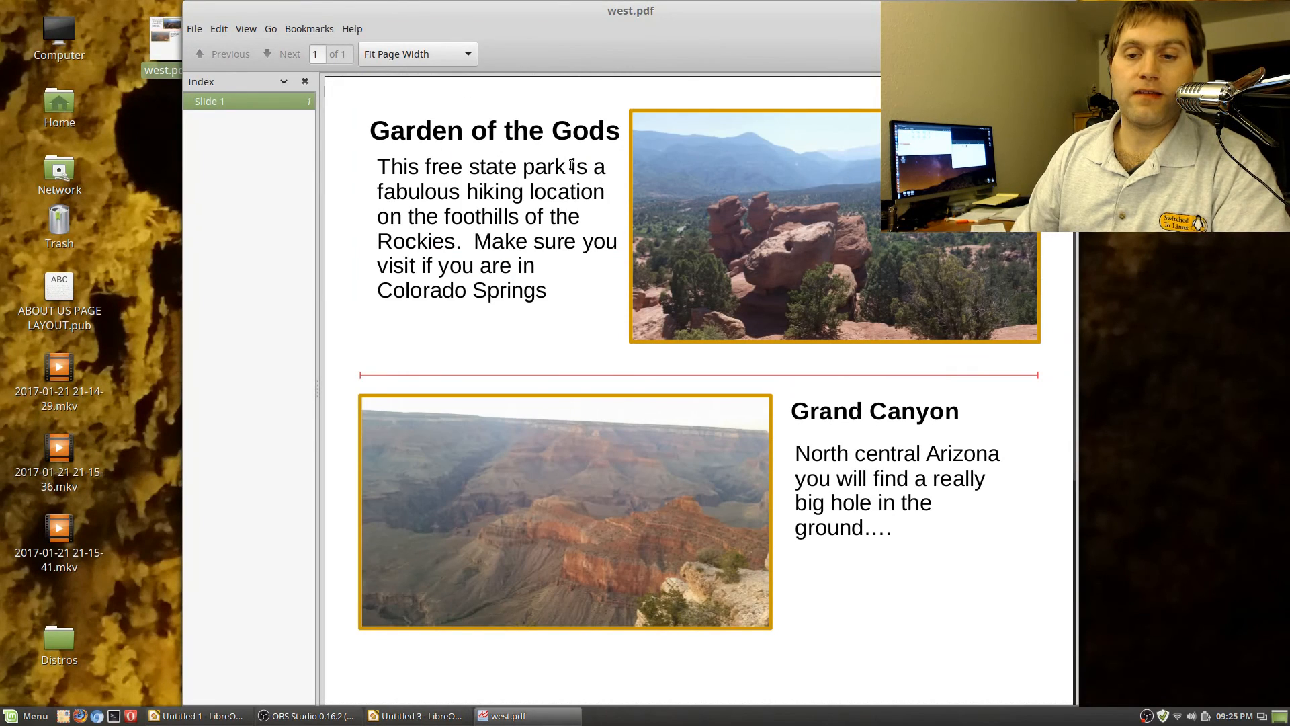
scroll(572, 167, down, 5)
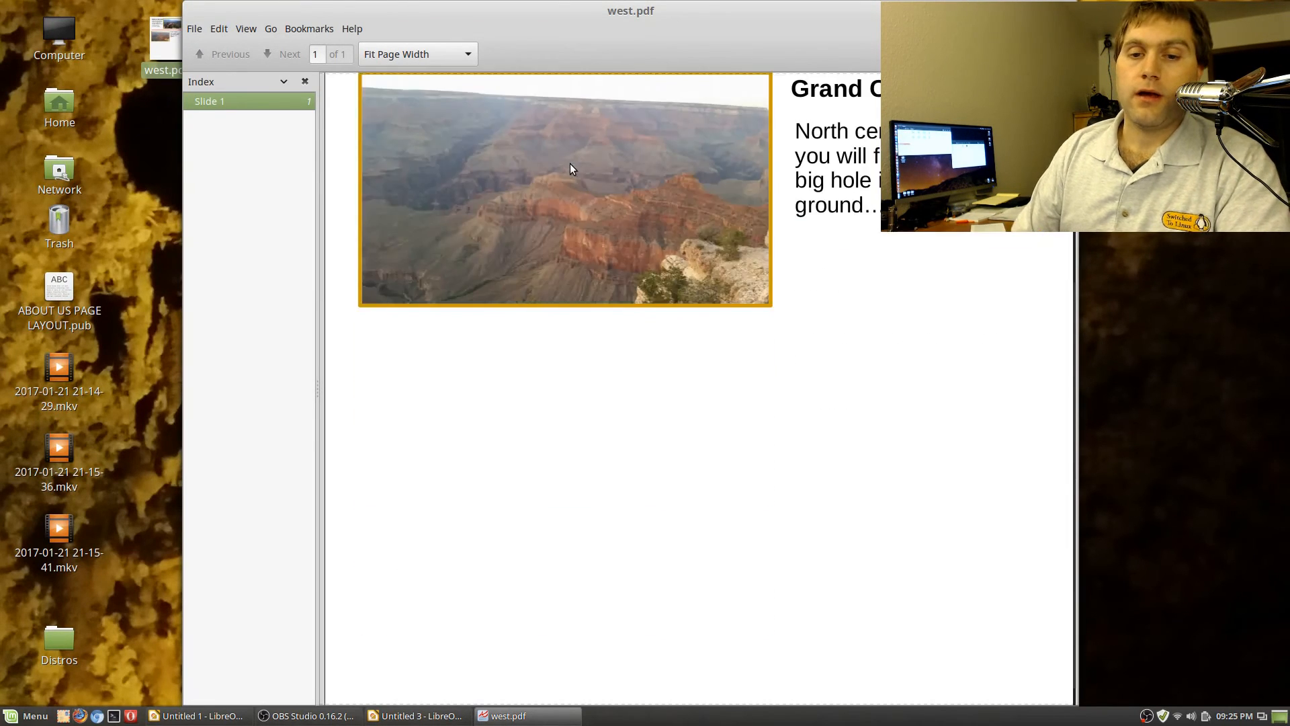
scroll(572, 167, up, 5)
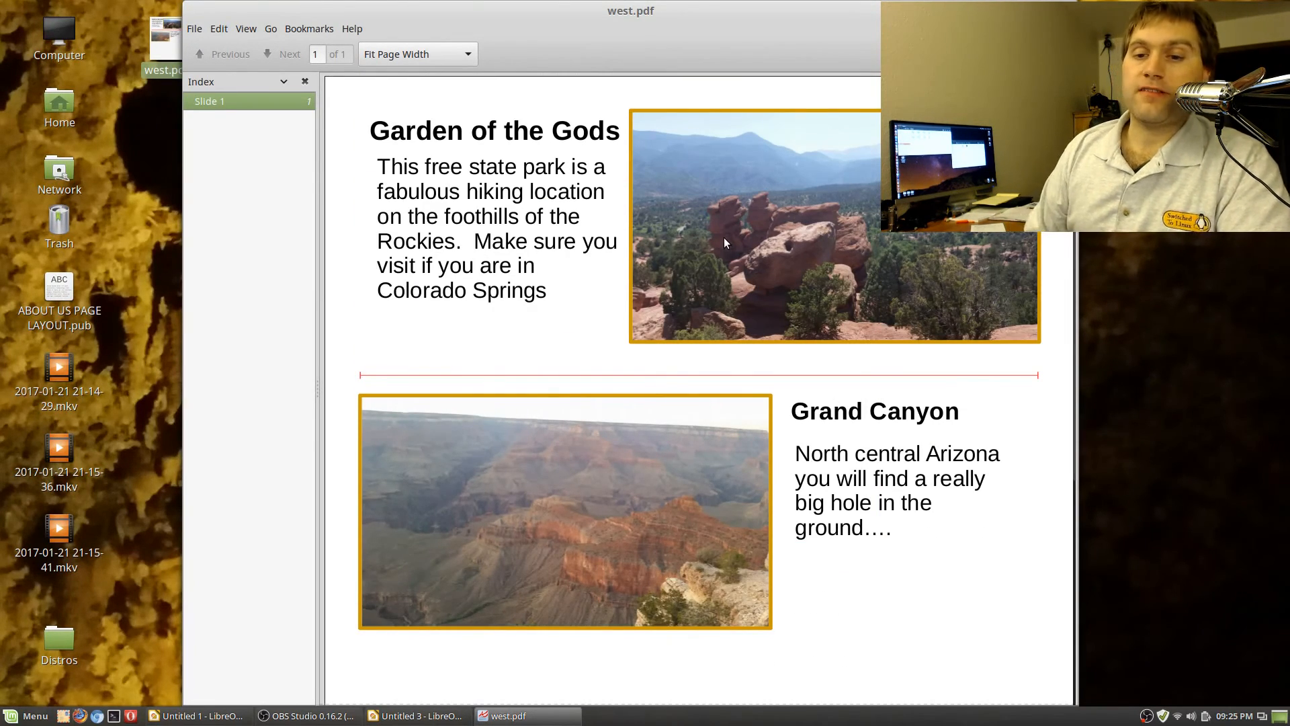